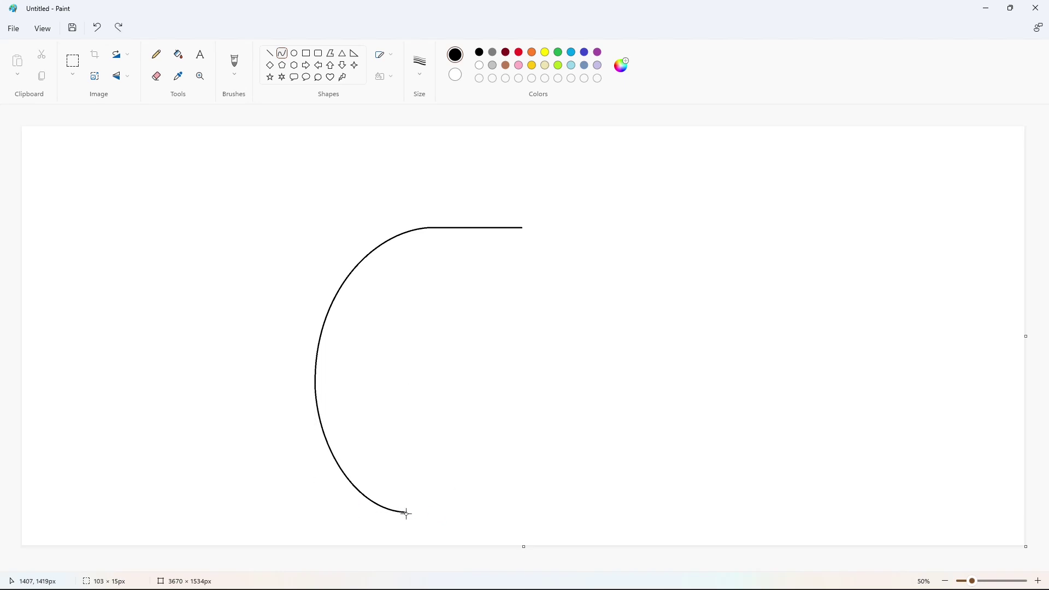
# Undo the lower-left curve of the outline together with the bottom stroke added to it
pyautogui.moveTo(406, 513); pyautogui.dragTo(494, 517)
pyautogui.hotkey('ctrl', 'z')
pyautogui.hotkey('ctrl', 'z')
# Try to draw a curved lower-left side continuing down from the end of the upper arc
pyautogui.moveTo(315, 387); pyautogui.dragTo(359, 493)
pyautogui.moveTo(333, 448); pyautogui.dragTo(314, 417)
pyautogui.click(327, 457)
pyautogui.click(410, 449)
# Try to extend the outline along the bottom with a flatter curve, and undo both lower curves
pyautogui.moveTo(359, 494)
pyautogui.mouseDown()
pyautogui.moveTo(471, 515)
pyautogui.moveTo(406, 517)
pyautogui.moveTo(480, 517)
pyautogui.mouseUp()
pyautogui.click(405, 516)
pyautogui.click(541, 503)
pyautogui.hotkey('ctrl', 'z')
pyautogui.click(385, 513)
pyautogui.click(422, 517)
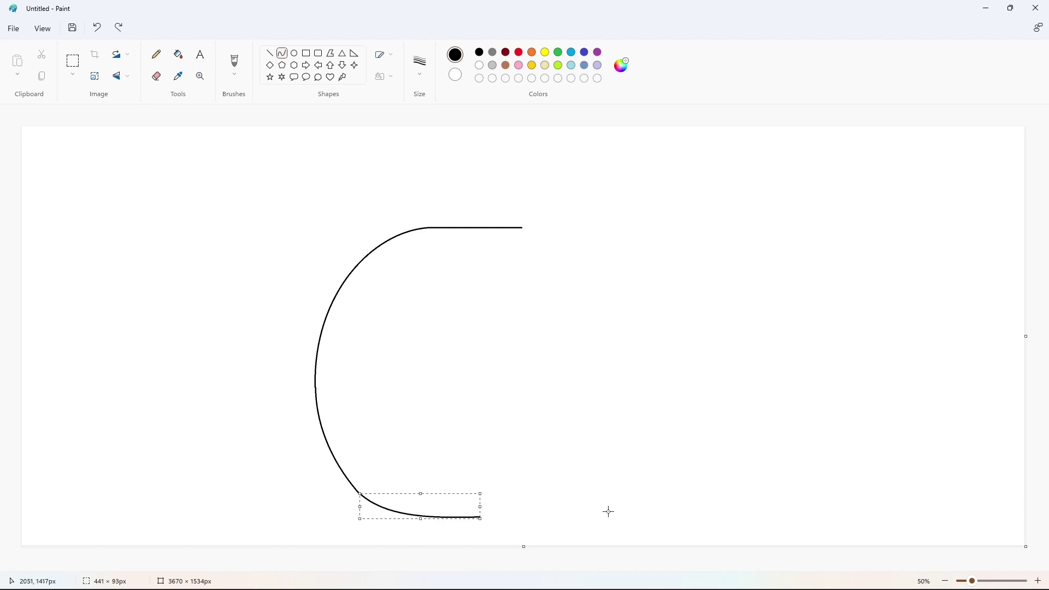
pyautogui.click(609, 510)
pyautogui.hotkey('ctrl', 'z')
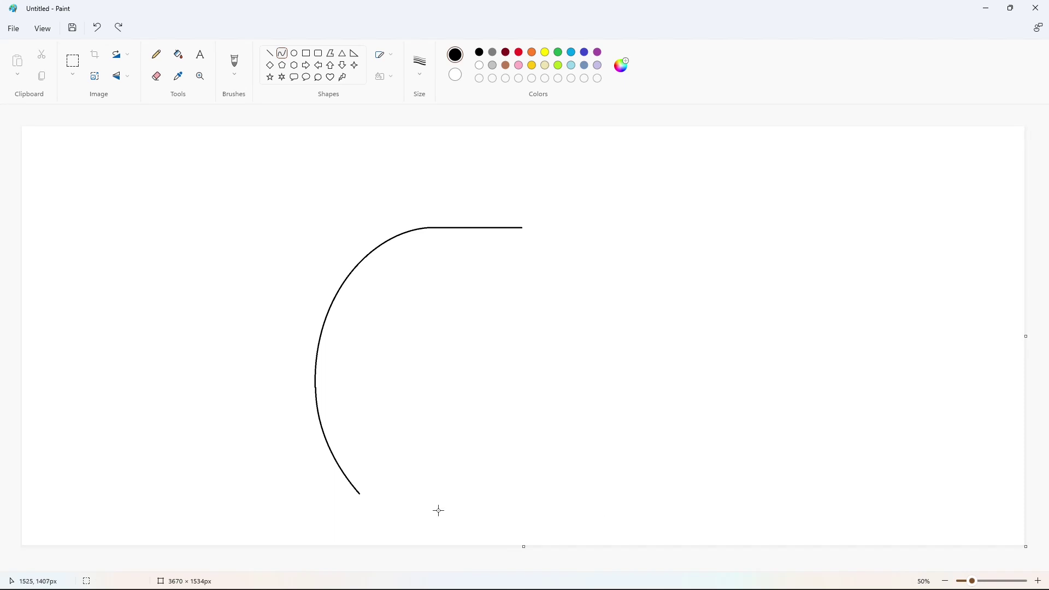
pyautogui.hotkey('ctrl', 'z')
pyautogui.moveTo(315, 387)
pyautogui.mouseDown()
pyautogui.moveTo(412, 481)
pyautogui.moveTo(484, 514)
pyautogui.mouseUp()
pyautogui.moveTo(448, 487)
pyautogui.mouseDown()
pyautogui.moveTo(319, 453)
pyautogui.moveTo(356, 524)
pyautogui.mouseUp()
pyautogui.hotkey('ctrl', 'z')
# Draw the outline's lower-left side as a bowed curve and continue it with a curve flattening out along the bottom
pyautogui.moveTo(314, 387)
pyautogui.mouseDown()
pyautogui.moveTo(364, 489)
pyautogui.moveTo(351, 487)
pyautogui.moveTo(323, 421)
pyautogui.moveTo(326, 451)
pyautogui.mouseUp()
pyautogui.click(327, 451)
pyautogui.moveTo(354, 487)
pyautogui.mouseDown()
pyautogui.moveTo(463, 516)
pyautogui.moveTo(405, 519)
pyautogui.mouseUp()
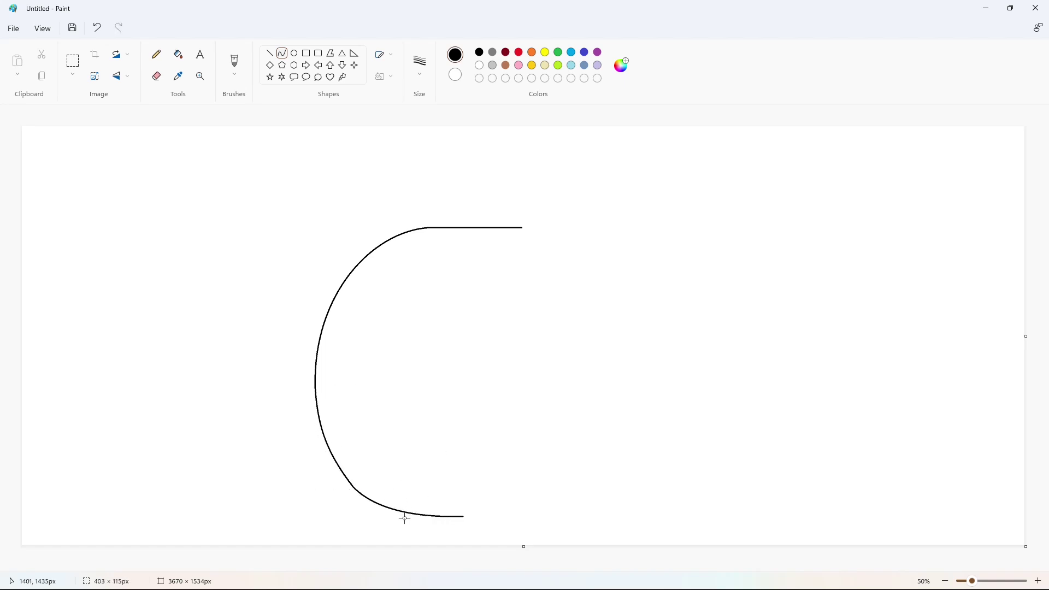
pyautogui.click(627, 516)
# Duplicate the half outline, flip the copy horizontally and place it opposite the original so their top lines overlap
pyautogui.click(79, 65)
pyautogui.moveTo(183, 136); pyautogui.dragTo(656, 531)
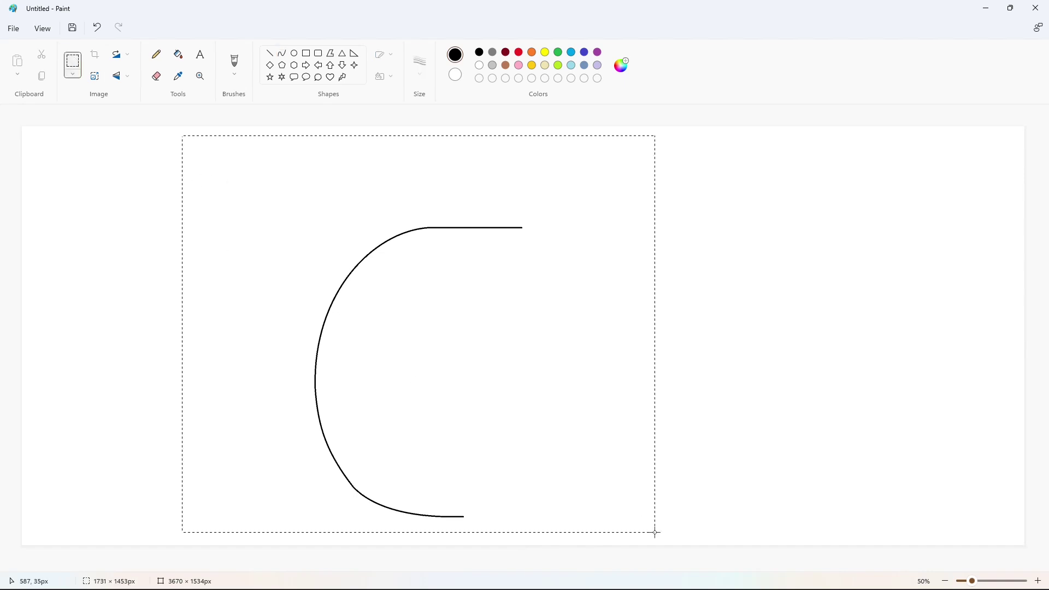
pyautogui.moveTo(580, 332); pyautogui.dragTo(421, 321)
pyautogui.click(121, 76)
pyautogui.click(121, 113)
pyautogui.moveTo(206, 284); pyautogui.dragTo(502, 295)
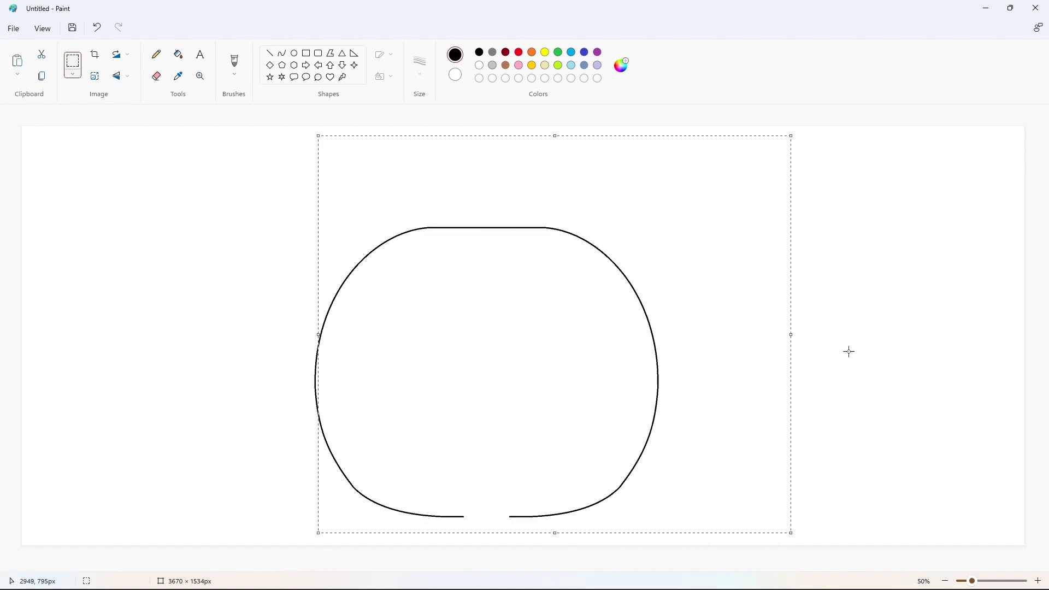
# Nudge the mirrored half slightly closer to the original half to narrow the shape, and deselect it
pyautogui.press('Left')
pyautogui.press('Left')
pyautogui.press('Left')
pyautogui.press('Left')
pyautogui.press('Left')
pyautogui.press('Left')
pyautogui.press('Left')
pyautogui.press('Left')
pyautogui.press('Left')
pyautogui.press('Left')
pyautogui.press('Left')
pyautogui.press('Left')
pyautogui.press('Left')
pyautogui.press('Left')
pyautogui.press('Left')
pyautogui.press('Left')
pyautogui.press('Left')
pyautogui.press('Left')
pyautogui.press('Left')
pyautogui.press('Left')
pyautogui.press('Right')
pyautogui.press('Right')
pyautogui.press('Right')
pyautogui.press('Right')
pyautogui.press('Right')
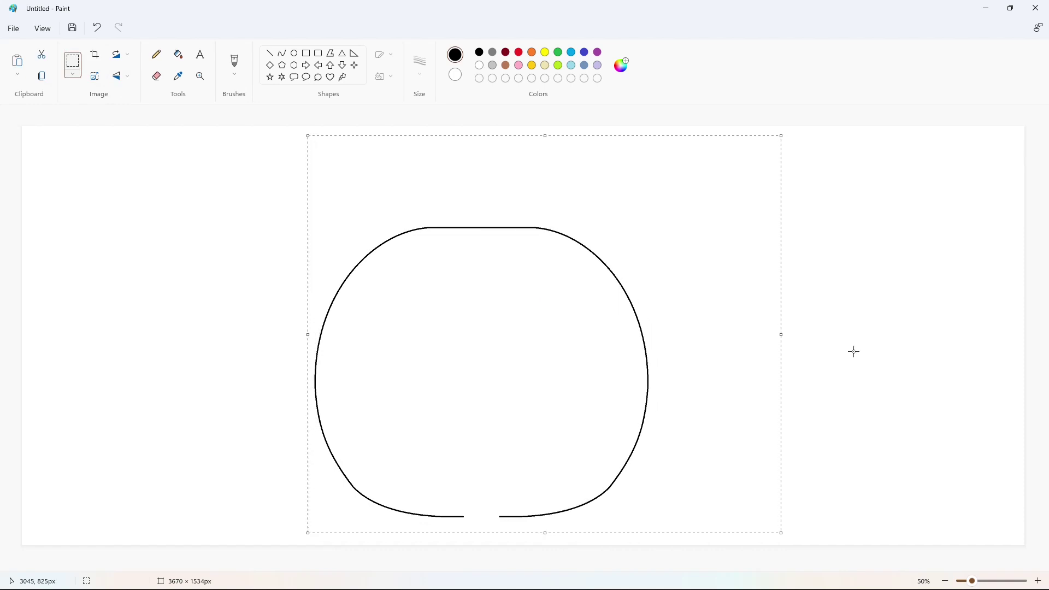
pyautogui.click(889, 435)
# Close the gap at the bottom of the outline with a straight horizontal line
pyautogui.click(1037, 581)
pyautogui.scroll(-6, 896, 526)
pyautogui.moveTo(463, 567); pyautogui.dragTo(680, 549)
pyautogui.click(269, 53)
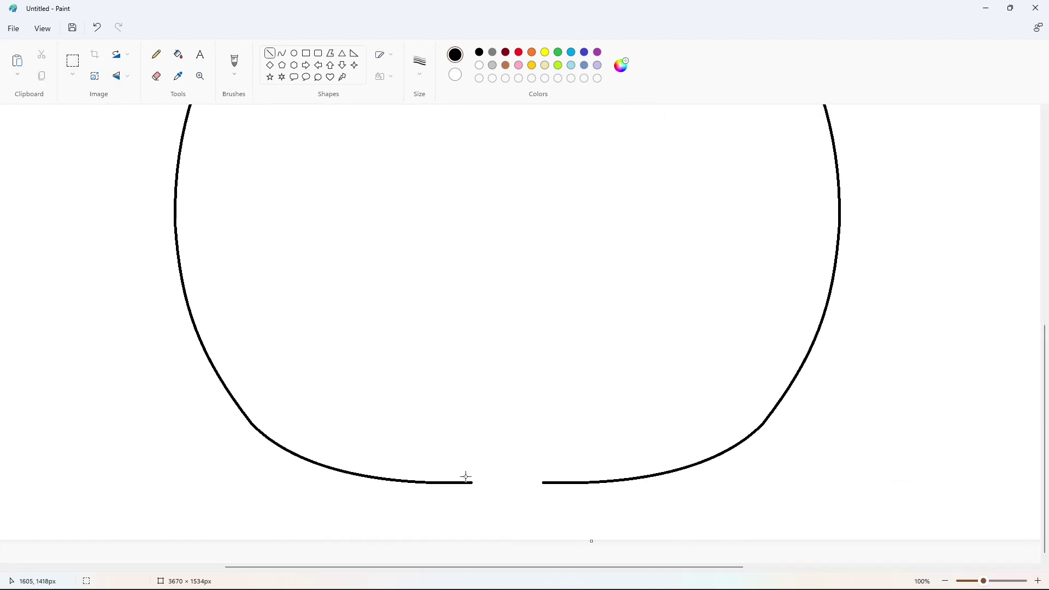
pyautogui.moveTo(472, 482); pyautogui.dragTo(542, 482)
pyautogui.scroll(-2, 890, 522)
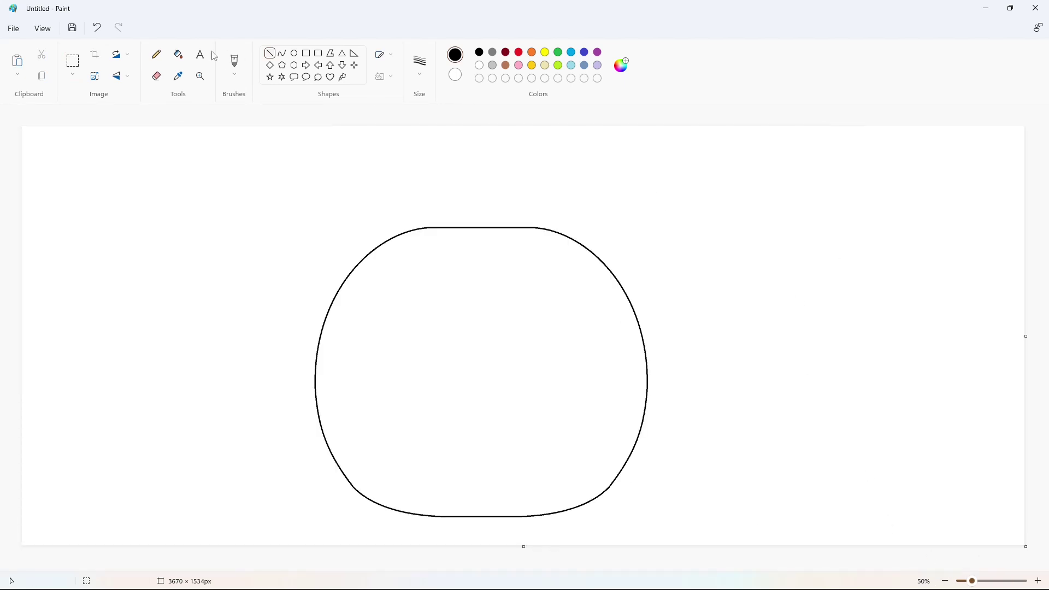
# Fill the whole closed shape, outline included, with solid purple
pyautogui.click(178, 55)
pyautogui.click(458, 383)
pyautogui.click(597, 65)
pyautogui.click(453, 390)
pyautogui.click(598, 52)
pyautogui.click(454, 290)
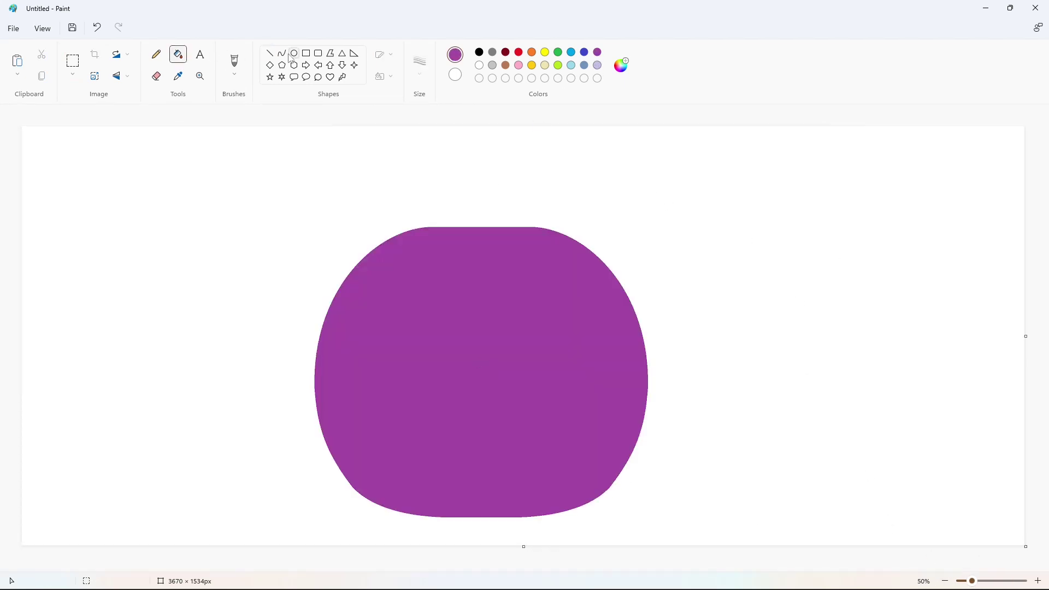
# Set up the Curve tool with the thinnest line size for drawing details in black
pyautogui.click(282, 53)
pyautogui.click(420, 66)
pyautogui.click(426, 169)
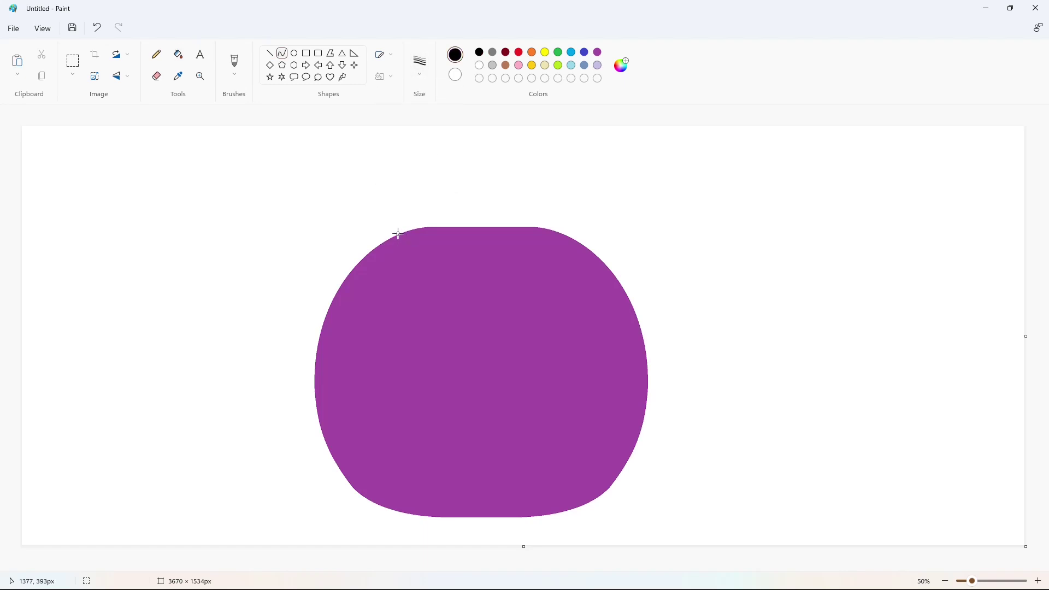
pyautogui.moveTo(398, 233); pyautogui.dragTo(410, 515)
pyautogui.moveTo(399, 377); pyautogui.dragTo(280, 444)
pyautogui.hotkey('ctrl', 'z')
# Draw a thin black contour just inside the purple shape's left edge, using an upper and a lower curve
pyautogui.moveTo(397, 236); pyautogui.dragTo(327, 382)
pyautogui.moveTo(366, 299); pyautogui.dragTo(324, 330)
pyautogui.moveTo(327, 386); pyautogui.dragTo(407, 515)
pyautogui.moveTo(366, 450); pyautogui.dragTo(348, 489)
pyautogui.click(178, 54)
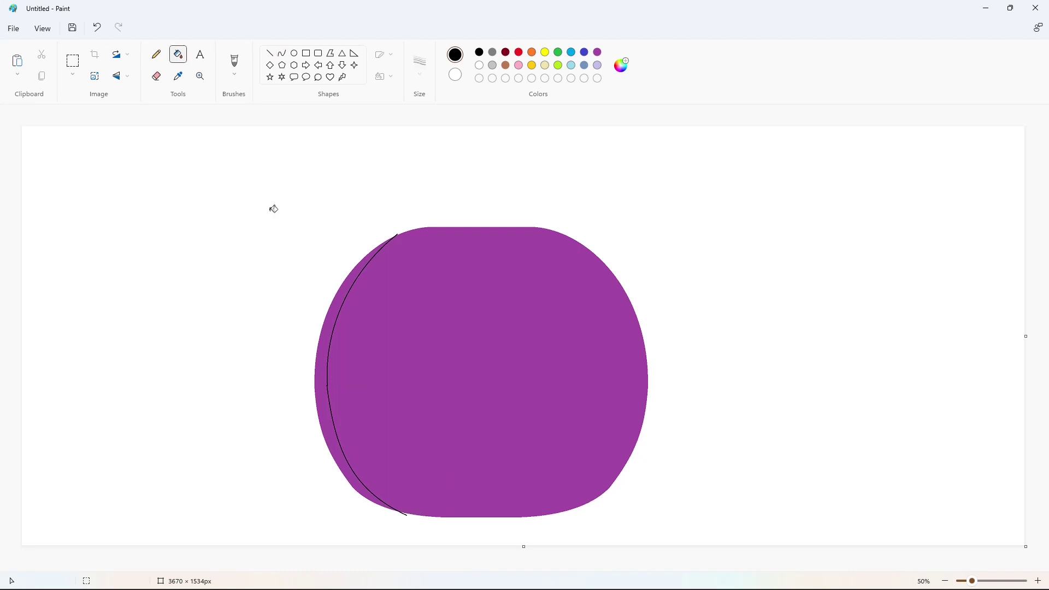
pyautogui.click(331, 323)
pyautogui.hotkey('ctrl', 'z')
# Draw a second black contour inside the first one, following the left side of the purple shape from its upper to its lower edge
pyautogui.moveTo(408, 229)
pyautogui.mouseDown()
pyautogui.moveTo(340, 370)
pyautogui.moveTo(373, 466)
pyautogui.moveTo(420, 516)
pyautogui.mouseUp()
pyautogui.click(367, 267)
pyautogui.click(339, 323)
pyautogui.click(508, 311)
pyautogui.click(347, 440)
pyautogui.click(368, 486)
pyautogui.moveTo(369, 486); pyautogui.dragTo(363, 475)
pyautogui.click(455, 471)
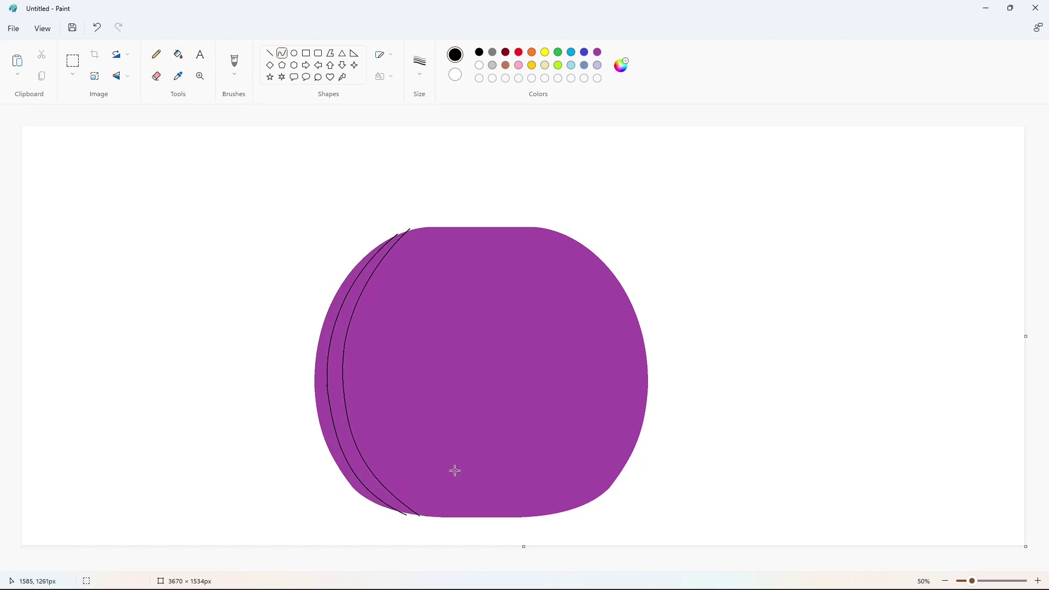
# Draw two short curved creases fanning down from the upper edge on the left half of the purple shape
pyautogui.moveTo(385, 278); pyautogui.dragTo(443, 226)
pyautogui.click(403, 256)
pyautogui.click(414, 239)
pyautogui.click(530, 234)
pyautogui.moveTo(405, 274); pyautogui.dragTo(450, 224)
pyautogui.click(419, 255)
pyautogui.click(428, 239)
pyautogui.click(428, 415)
# Draw two short curved creases rising outward from the lower edge on the left half of the purple shape
pyautogui.moveTo(381, 464); pyautogui.dragTo(450, 517)
pyautogui.click(400, 493)
pyautogui.click(415, 509)
pyautogui.click(466, 497)
pyautogui.moveTo(401, 470); pyautogui.dragTo(454, 518)
pyautogui.click(416, 491)
pyautogui.click(428, 505)
pyautogui.click(499, 498)
# Add two steeper creases along the lower edge, between the existing left creases and the centre
pyautogui.moveTo(424, 471); pyautogui.dragTo(460, 518)
pyautogui.click(437, 492)
pyautogui.click(439, 500)
pyautogui.click(475, 489)
pyautogui.moveTo(450, 468); pyautogui.dragTo(465, 518)
# Add two steeper creases along the upper edge, just left of the purple shape's centre
pyautogui.moveTo(425, 273); pyautogui.dragTo(458, 226)
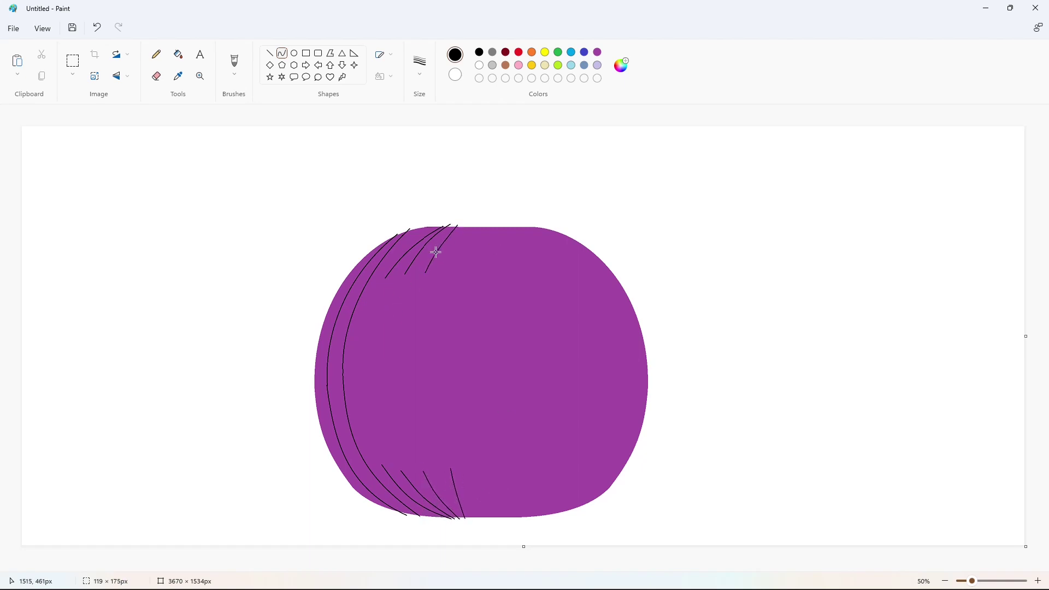
pyautogui.click(433, 251)
pyautogui.click(437, 240)
pyautogui.moveTo(451, 274); pyautogui.dragTo(470, 225)
pyautogui.click(459, 251)
pyautogui.click(461, 241)
pyautogui.click(541, 254)
# Draw creases curving down from the upper edge, just right of the purple shape's centre
pyautogui.moveTo(503, 273); pyautogui.dragTo(496, 225)
pyautogui.click(518, 254)
pyautogui.click(514, 244)
# Draw two curved creases rising from the lower edge, just right of the purple shape's centre
pyautogui.moveTo(503, 469)
pyautogui.mouseDown()
pyautogui.moveTo(486, 520)
pyautogui.moveTo(494, 518)
pyautogui.mouseUp()
pyautogui.click(498, 488)
pyautogui.click(497, 500)
pyautogui.click(517, 489)
pyautogui.click(512, 502)
pyautogui.click(569, 491)
# Add two longer, more slanted creases along the lower edge towards the purple shape's right side
pyautogui.moveTo(568, 465); pyautogui.dragTo(511, 519)
pyautogui.click(546, 495)
pyautogui.click(537, 503)
pyautogui.click(594, 499)
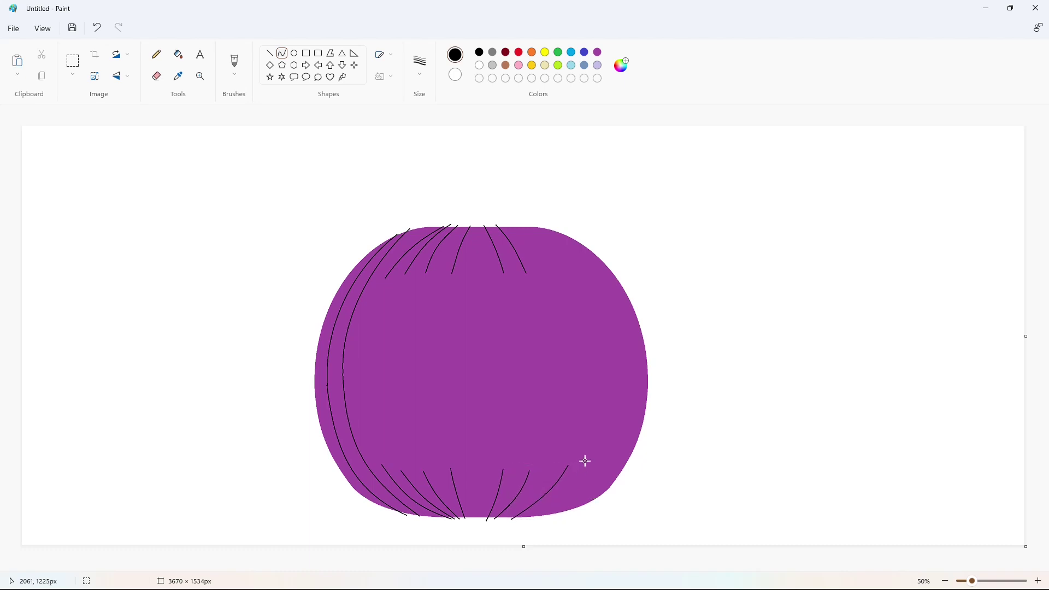
pyautogui.moveTo(585, 461); pyautogui.dragTo(522, 519)
pyautogui.click(567, 484)
pyautogui.click(551, 501)
pyautogui.click(653, 509)
# Draw two curved creases fanning outward from the upper edge on the right half of the purple shape
pyautogui.moveTo(519, 224); pyautogui.dragTo(562, 277)
pyautogui.click(538, 241)
pyautogui.click(554, 264)
pyautogui.click(613, 267)
pyautogui.moveTo(524, 225); pyautogui.dragTo(580, 280)
pyautogui.click(551, 245)
pyautogui.click(570, 259)
pyautogui.click(620, 267)
# Draw a long black contour following the right side of the purple shape from its upper to its lower edge
pyautogui.moveTo(553, 229)
pyautogui.mouseDown()
pyautogui.moveTo(620, 334)
pyautogui.moveTo(576, 491)
pyautogui.moveTo(551, 519)
pyautogui.mouseUp()
pyautogui.click(592, 264)
pyautogui.click(600, 285)
pyautogui.click(626, 304)
pyautogui.click(635, 387)
pyautogui.click(615, 471)
# Draw a second long contour closer to the purple shape's right edge, mirroring the outer contour of the left side
pyautogui.moveTo(574, 237)
pyautogui.mouseDown()
pyautogui.moveTo(637, 341)
pyautogui.moveTo(568, 513)
pyautogui.mouseUp()
pyautogui.click(603, 262)
pyautogui.click(624, 295)
pyautogui.moveTo(608, 417); pyautogui.dragTo(647, 399)
pyautogui.moveTo(616, 471); pyautogui.dragTo(639, 461)
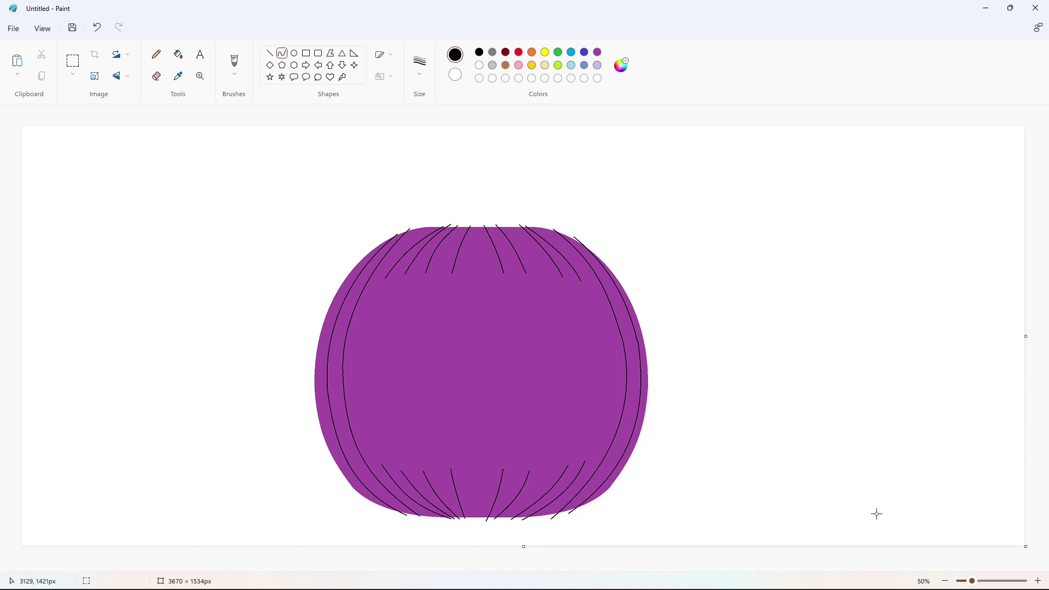
# Set the drawing colour to a custom very dark red mixed from a red base
pyautogui.click(584, 53)
pyautogui.click(506, 52)
pyautogui.click(621, 65)
pyautogui.moveTo(561, 238); pyautogui.dragTo(561, 277)
pyautogui.click(506, 433)
# Draw a thickened dark red curve across the purple shape's upper part, rounding down into the upper-left corner of a frame
pyautogui.moveTo(506, 274); pyautogui.dragTo(414, 274)
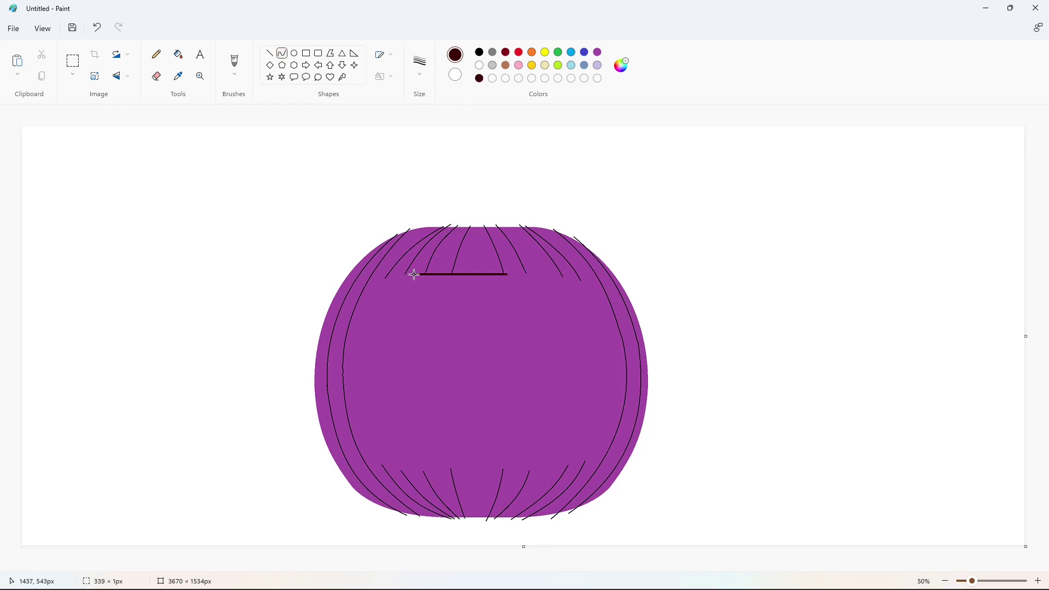
pyautogui.hotkey('ctrl', 'z')
pyautogui.moveTo(507, 274); pyautogui.dragTo(359, 309)
pyautogui.hotkey('ctrl', '+')
pyautogui.hotkey('ctrl', '+')
pyautogui.hotkey('ctrl', '+')
pyautogui.hotkey('ctrl', '+')
pyautogui.hotkey('ctrl', '+')
pyautogui.hotkey('ctrl', '+')
pyautogui.hotkey('ctrl', '+')
pyautogui.hotkey('ctrl', '+')
pyautogui.hotkey('ctrl', '+')
pyautogui.hotkey('ctrl', '+')
pyautogui.click(636, 289)
# Try a bowed dark red left side for the frame, and undo it together with the upper-left corner curve
pyautogui.click(282, 53)
pyautogui.moveTo(382, 295); pyautogui.dragTo(361, 444)
pyautogui.click(501, 304)
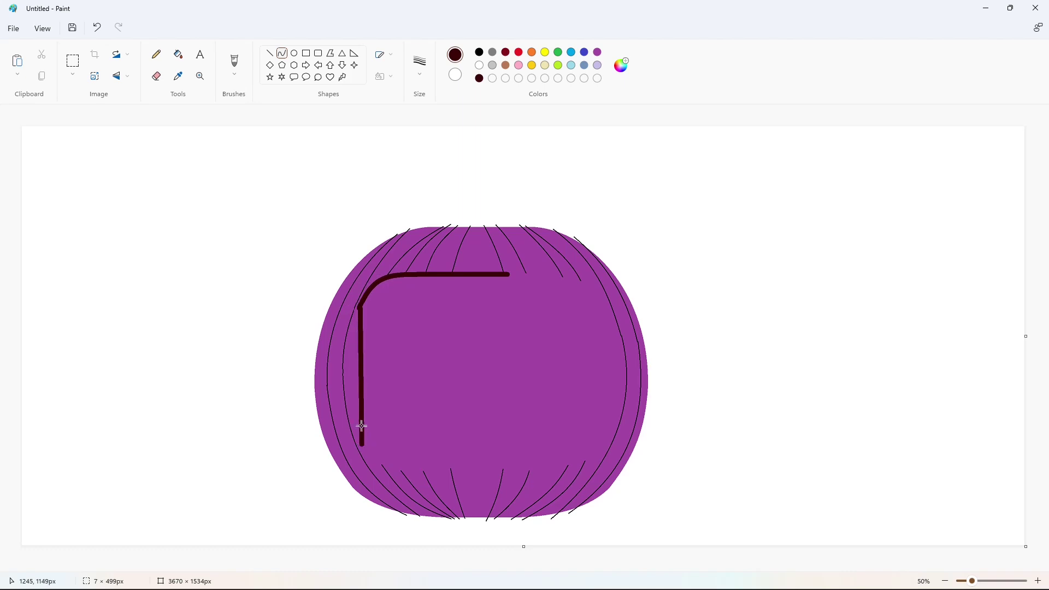
pyautogui.moveTo(357, 352); pyautogui.dragTo(346, 396)
pyautogui.click(445, 391)
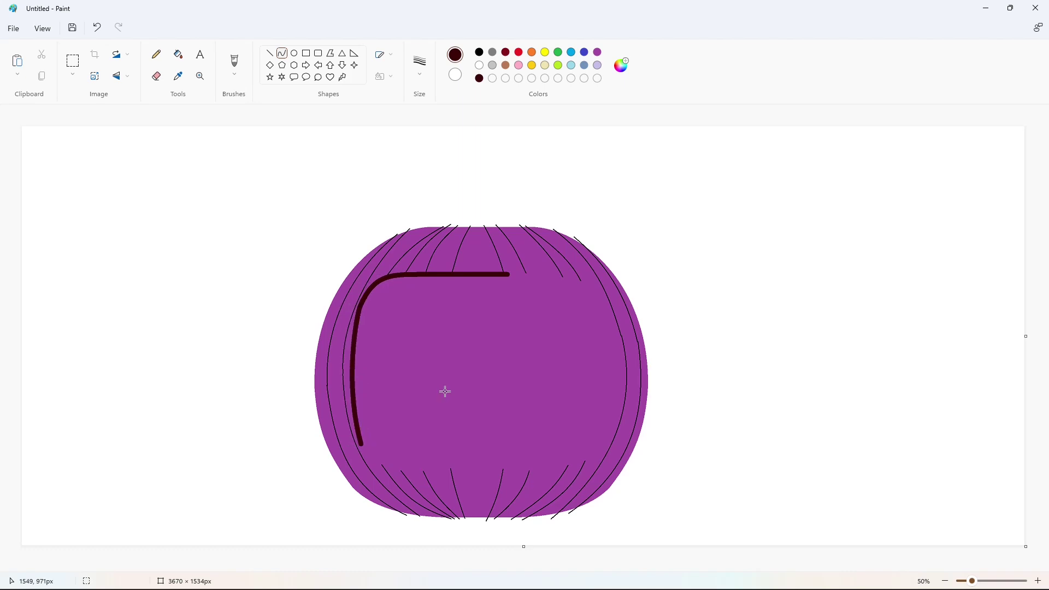
pyautogui.hotkey('ctrl', 'z')
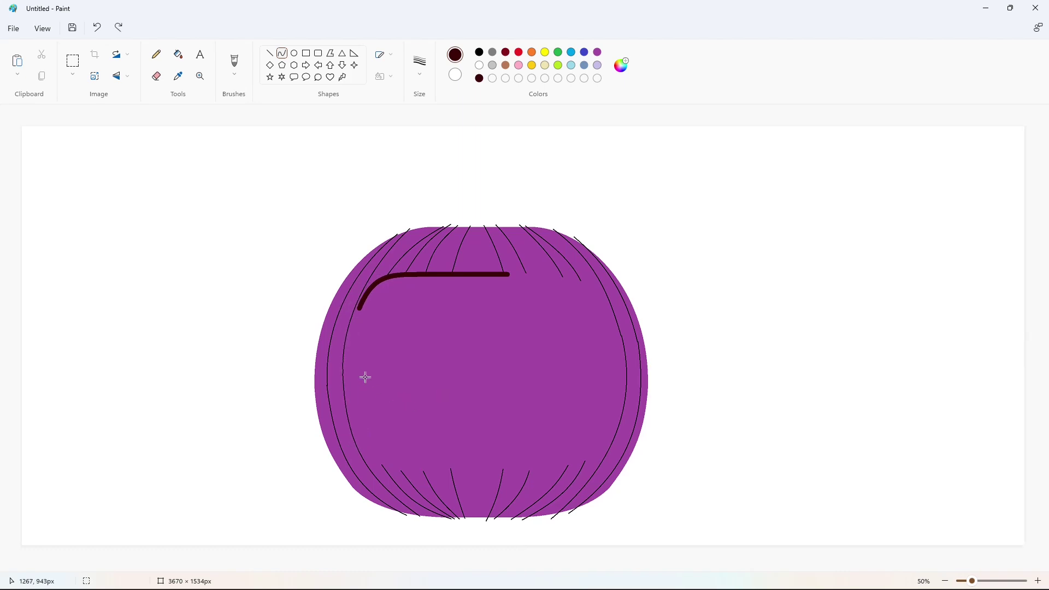
pyautogui.hotkey('ctrl', 'z')
# Redraw the frame's rounded upper-left corner in dark red and add a slightly outward-bowed left side below it
pyautogui.moveTo(416, 274)
pyautogui.mouseDown()
pyautogui.moveTo(358, 312)
pyautogui.moveTo(389, 274)
pyautogui.moveTo(367, 281)
pyautogui.mouseUp()
pyautogui.click(432, 332)
pyautogui.moveTo(357, 317); pyautogui.dragTo(359, 436)
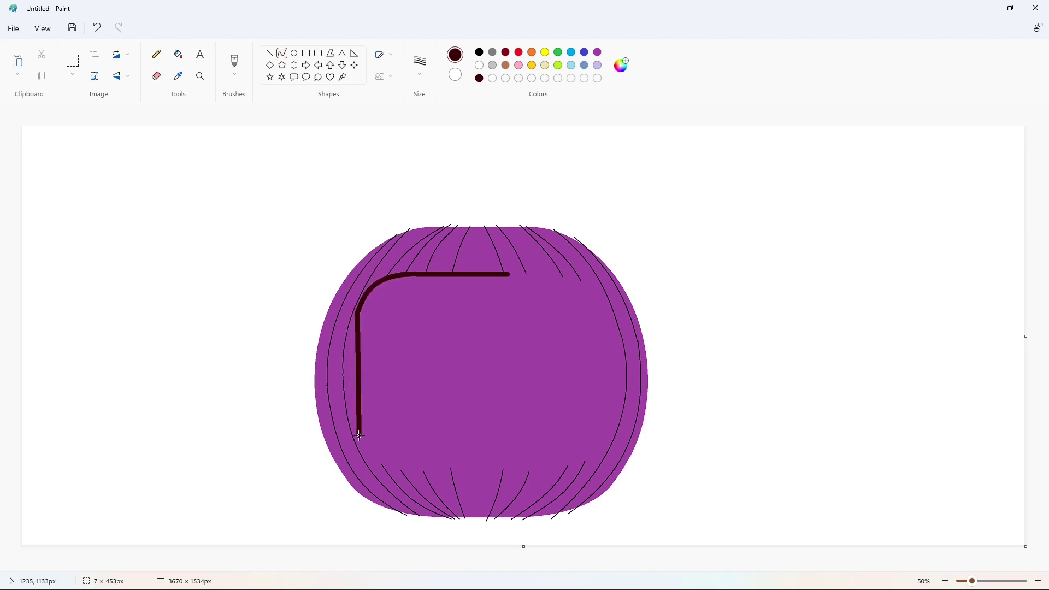
pyautogui.moveTo(356, 349); pyautogui.dragTo(349, 344)
pyautogui.moveTo(350, 383); pyautogui.dragTo(348, 391)
pyautogui.click(409, 389)
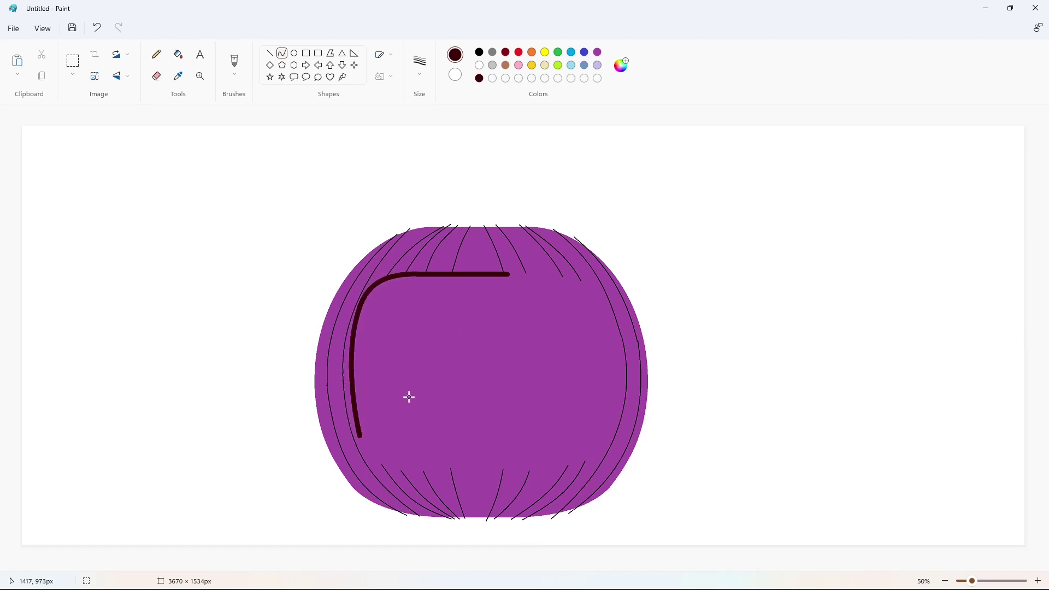
# Try a dark red curve rounding the frame's lower-left corner and running far along its lower edge
pyautogui.moveTo(360, 436)
pyautogui.mouseDown()
pyautogui.moveTo(403, 471)
pyautogui.moveTo(363, 451)
pyautogui.moveTo(372, 466)
pyautogui.moveTo(548, 470)
pyautogui.mouseUp()
pyautogui.click(446, 456)
pyautogui.click(269, 53)
pyautogui.click(647, 454)
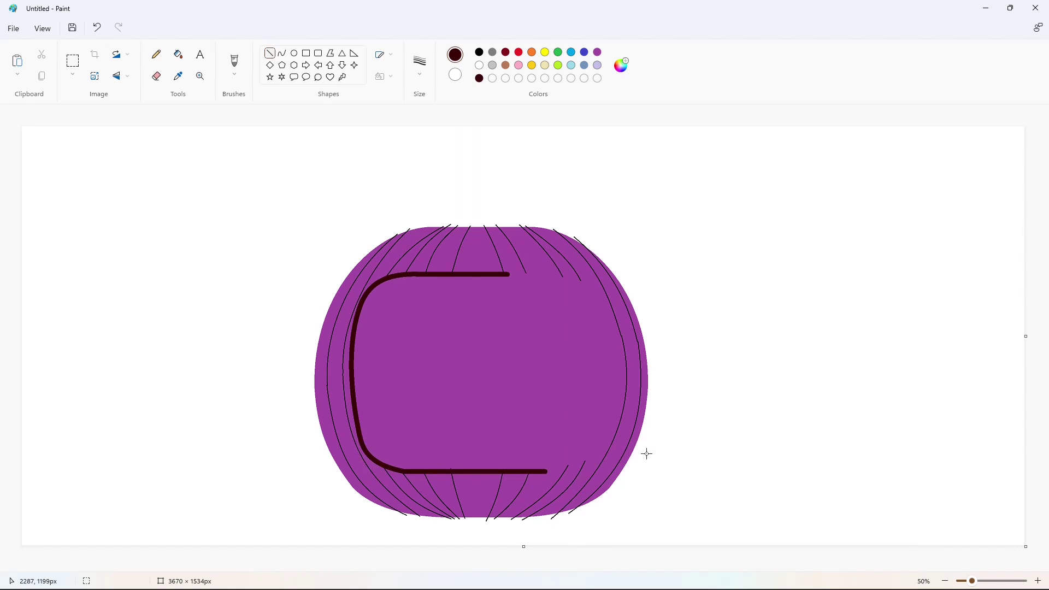
pyautogui.hotkey('ctrl', 'z')
pyautogui.hotkey('ctrl', 'z')
# Draw a dark red curve rounding the frame's lower-left corner and ending past the middle of its lower edge
pyautogui.moveTo(359, 436); pyautogui.dragTo(427, 469)
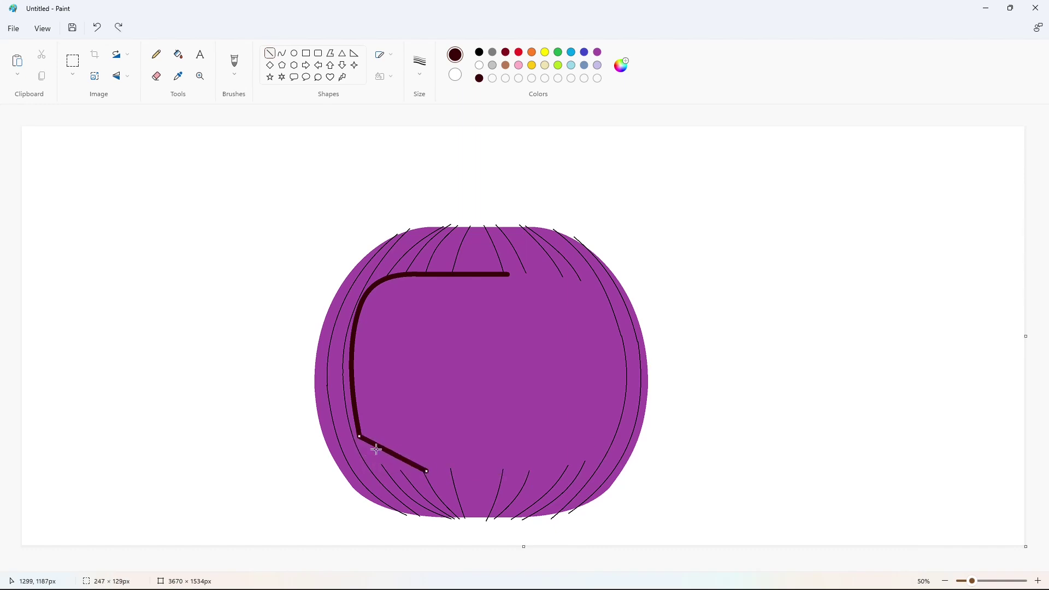
pyautogui.click(281, 53)
pyautogui.hotkey('ctrl', 'z')
pyautogui.moveTo(357, 435); pyautogui.dragTo(491, 470)
pyautogui.click(270, 53)
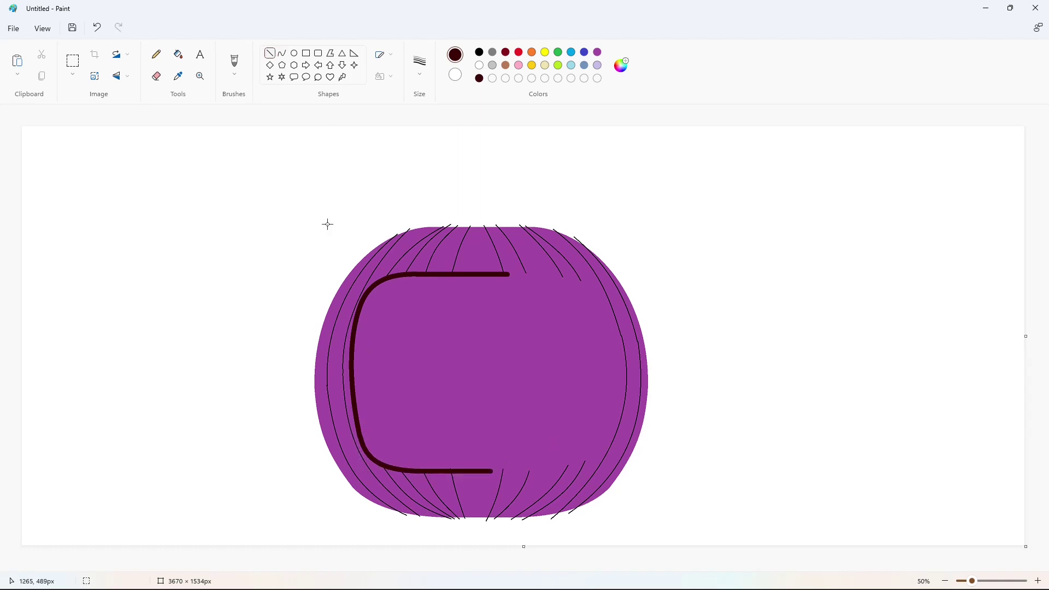
# Copy the area containing the left half of the frame and paste it into the canvas's empty upper-left corner
pyautogui.click(72, 61)
pyautogui.moveTo(308, 241); pyautogui.dragTo(552, 486)
pyautogui.hotkey('ctrl', 'c')
pyautogui.hotkey('ctrl', 'v')
pyautogui.moveTo(202, 296); pyautogui.dragTo(180, 307)
# Fill all purple areas of the pasted copy with black, and turn that black background white to isolate the dark red outline
pyautogui.click(178, 54)
pyautogui.click(479, 52)
pyautogui.click(161, 229)
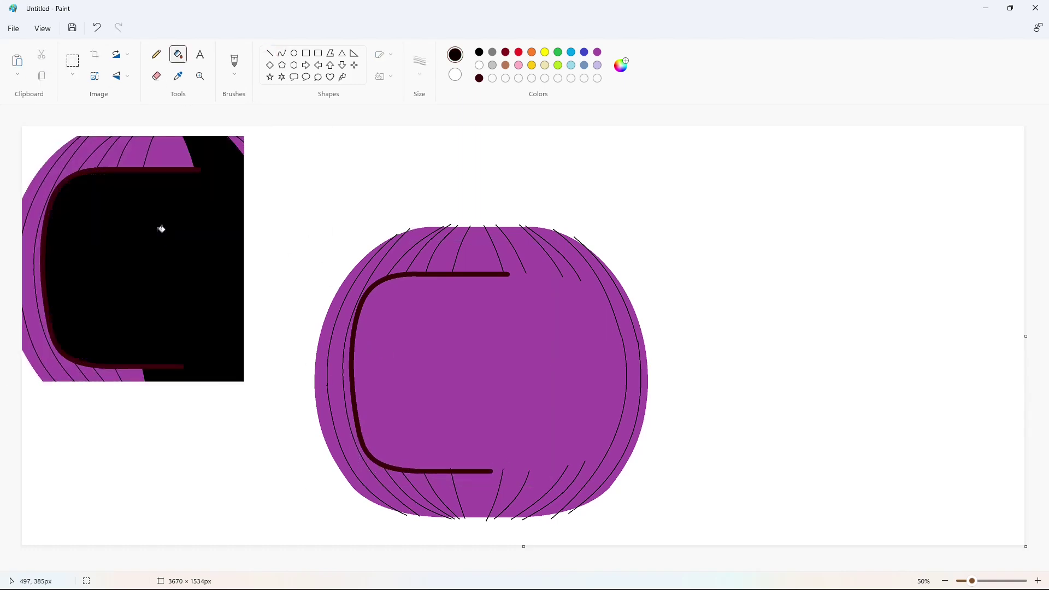
pyautogui.click(152, 158)
pyautogui.click(132, 154)
pyautogui.click(114, 152)
pyautogui.click(99, 153)
pyautogui.click(83, 154)
pyautogui.click(73, 151)
pyautogui.click(65, 149)
pyautogui.click(89, 371)
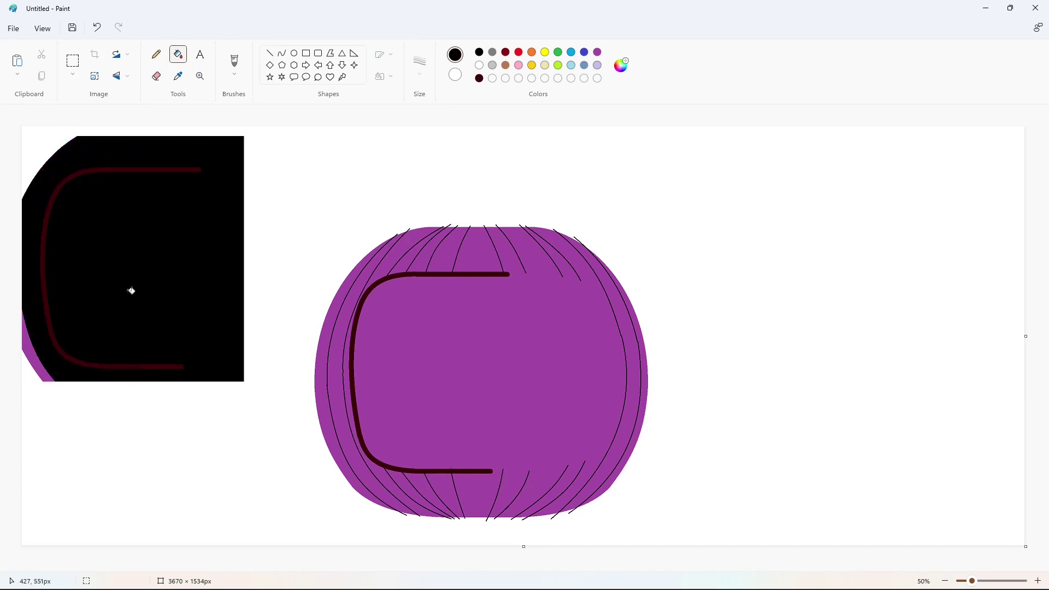
pyautogui.click(31, 345)
pyautogui.click(479, 65)
pyautogui.click(180, 192)
# Copy the isolated half frame, flip it horizontally and place it on the purple shape's right side to close the frame
pyautogui.click(73, 61)
pyautogui.moveTo(298, 131); pyautogui.dragTo(10, 491)
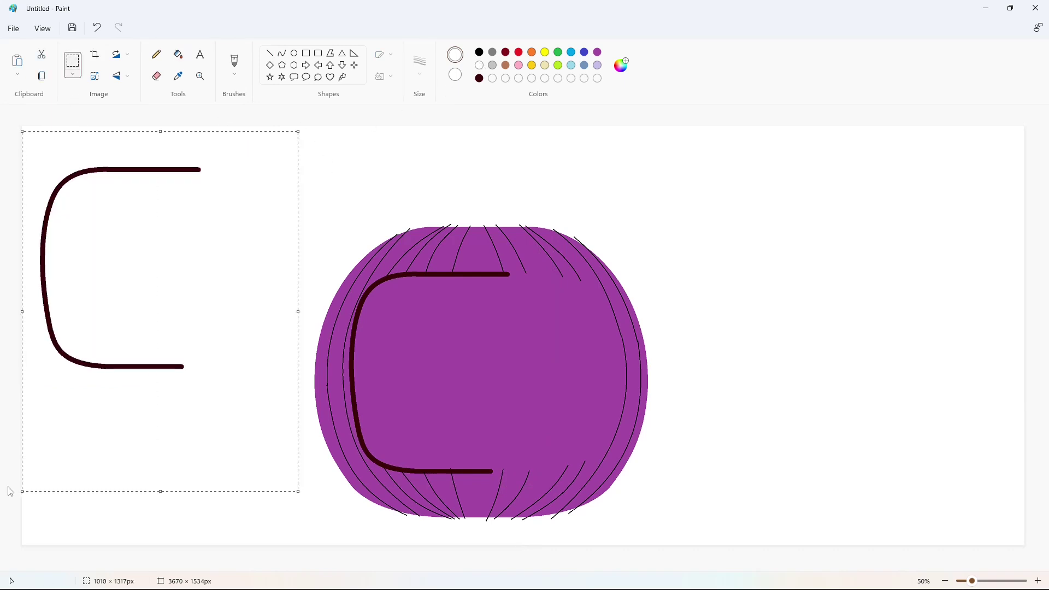
pyautogui.hotkey('ctrl', 'c')
pyautogui.hotkey('ctrl', 'v')
pyautogui.click(121, 76)
pyautogui.click(123, 111)
pyautogui.moveTo(94, 272); pyautogui.dragTo(427, 381)
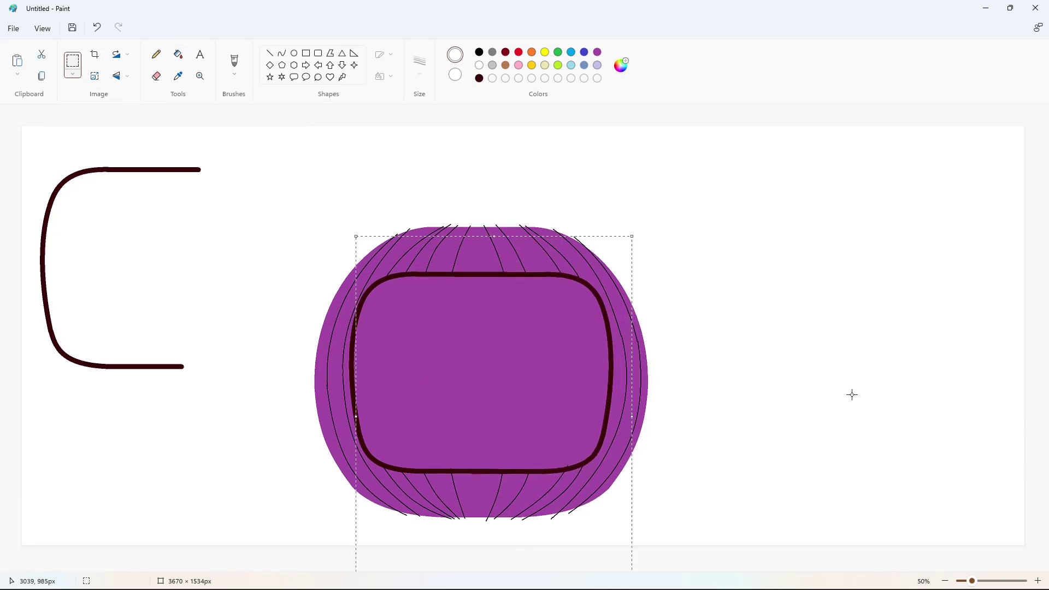
pyautogui.click(851, 392)
# Fill the inside of the dark red frame with white, and undo a trial black fill on the leftmost stripe
pyautogui.click(178, 54)
pyautogui.click(504, 309)
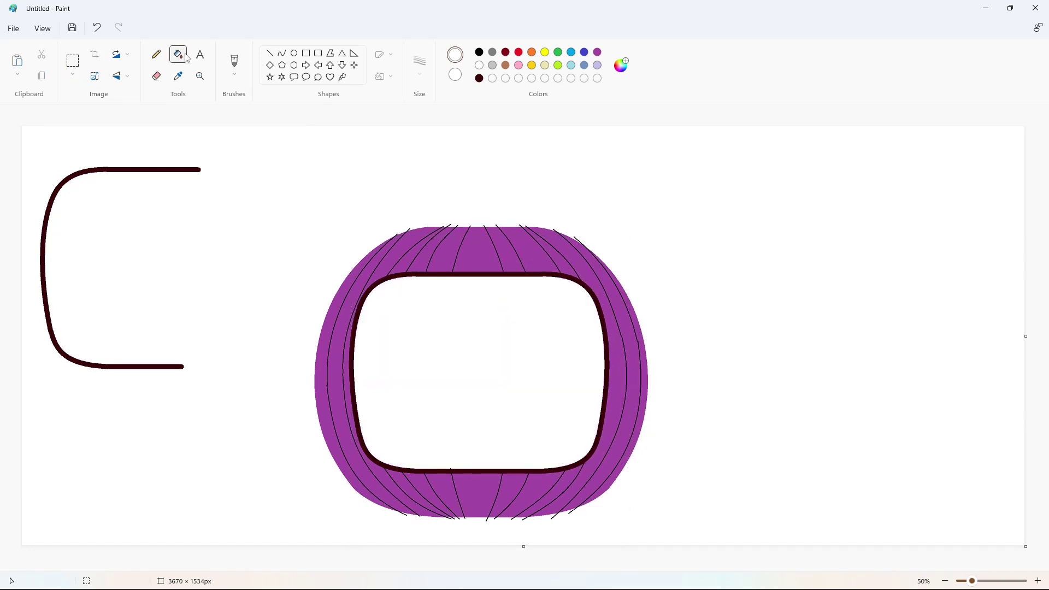
pyautogui.click(479, 52)
pyautogui.click(333, 316)
pyautogui.hotkey('ctrl', 'z')
# Cover the crease ends sticking out of the purple shape's upper edge with short white lines
pyautogui.click(1039, 580)
pyautogui.moveTo(464, 569); pyautogui.dragTo(613, 569)
pyautogui.click(270, 53)
pyautogui.click(419, 65)
pyautogui.click(437, 148)
pyautogui.click(478, 65)
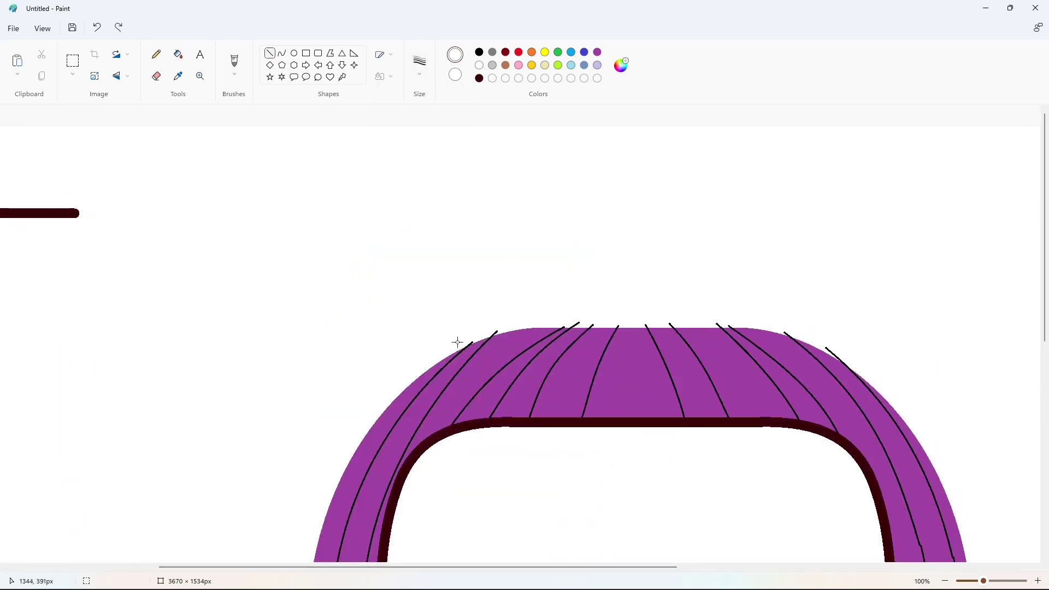
pyautogui.click(497, 308)
pyautogui.moveTo(477, 338); pyautogui.dragTo(497, 332)
pyautogui.click(539, 294)
pyautogui.moveTo(835, 355); pyautogui.dragTo(855, 367)
# Trim the crease ends along the purple shape's lower edge and smooth both lower corners with white lines
pyautogui.scroll(-6, 601, 482)
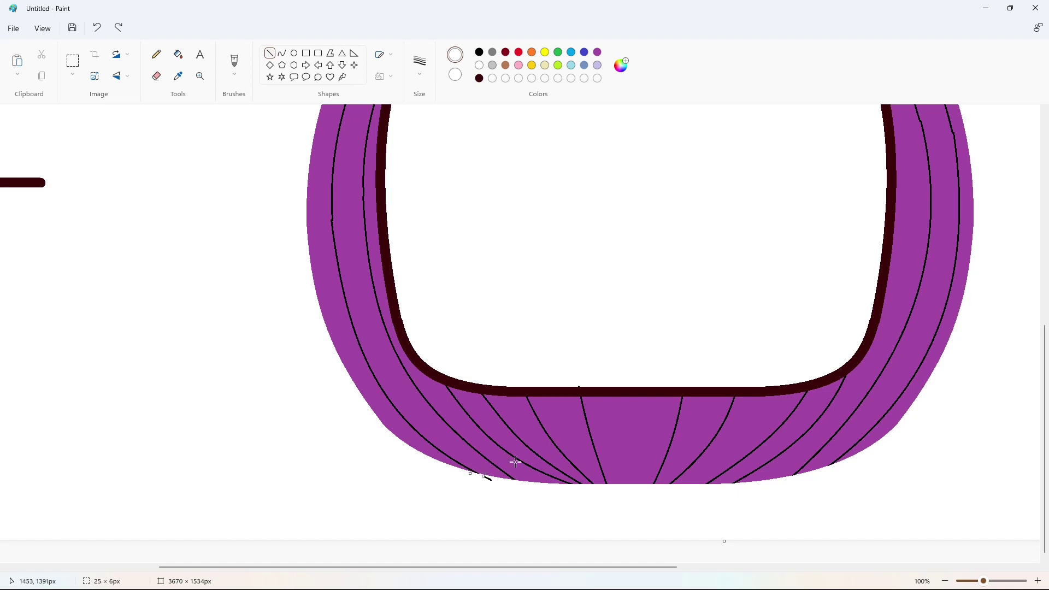
pyautogui.click(494, 473)
pyautogui.moveTo(378, 419); pyautogui.dragTo(400, 440)
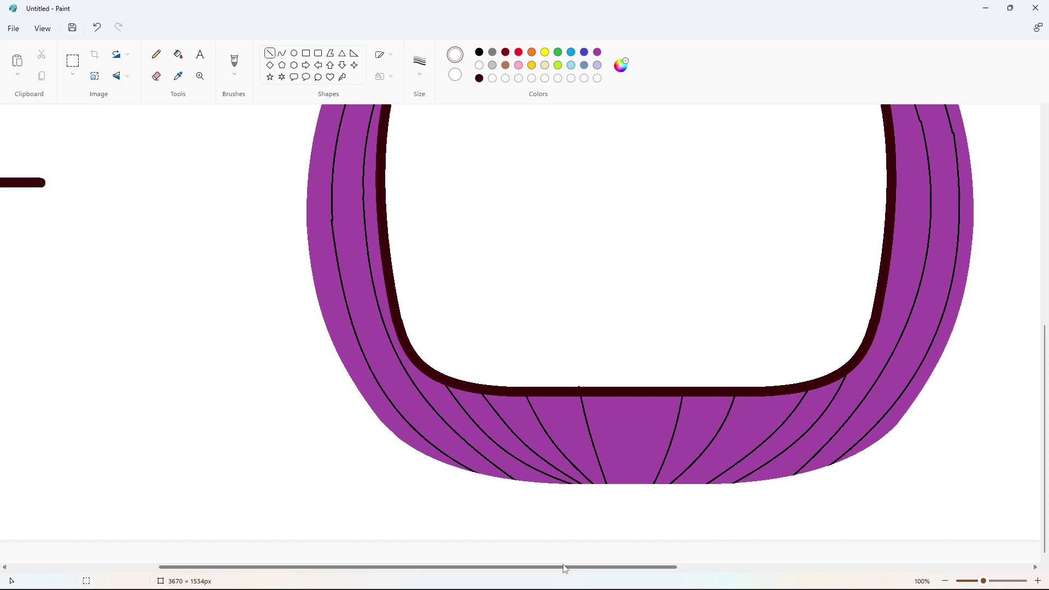
pyautogui.moveTo(485, 567); pyautogui.dragTo(589, 566)
pyautogui.moveTo(691, 418); pyautogui.dragTo(656, 452)
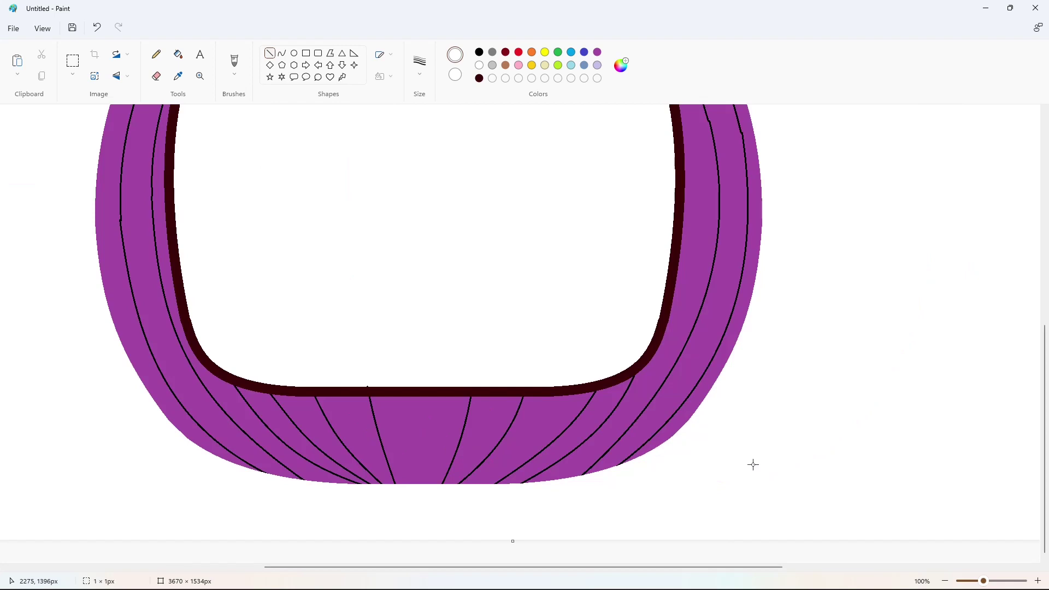
# Fill every other stripe around the frame with black to create alternating black and purple stripes
pyautogui.click(945, 580)
pyautogui.click(178, 54)
pyautogui.click(479, 52)
pyautogui.click(362, 258)
pyautogui.click(389, 273)
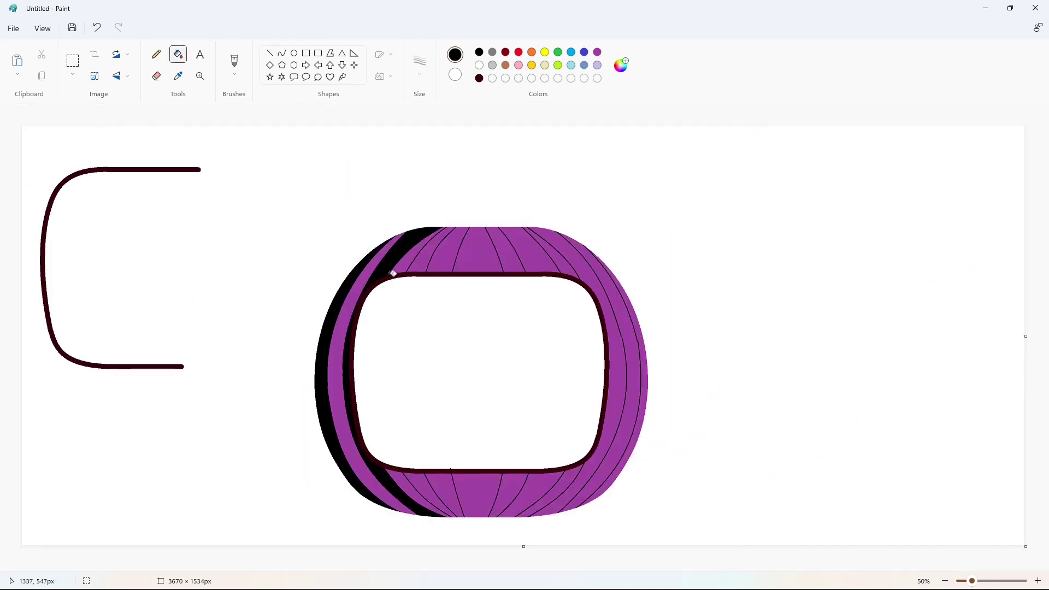
pyautogui.click(422, 257)
pyautogui.click(462, 255)
pyautogui.click(528, 254)
pyautogui.click(581, 260)
pyautogui.click(628, 299)
pyautogui.click(568, 459)
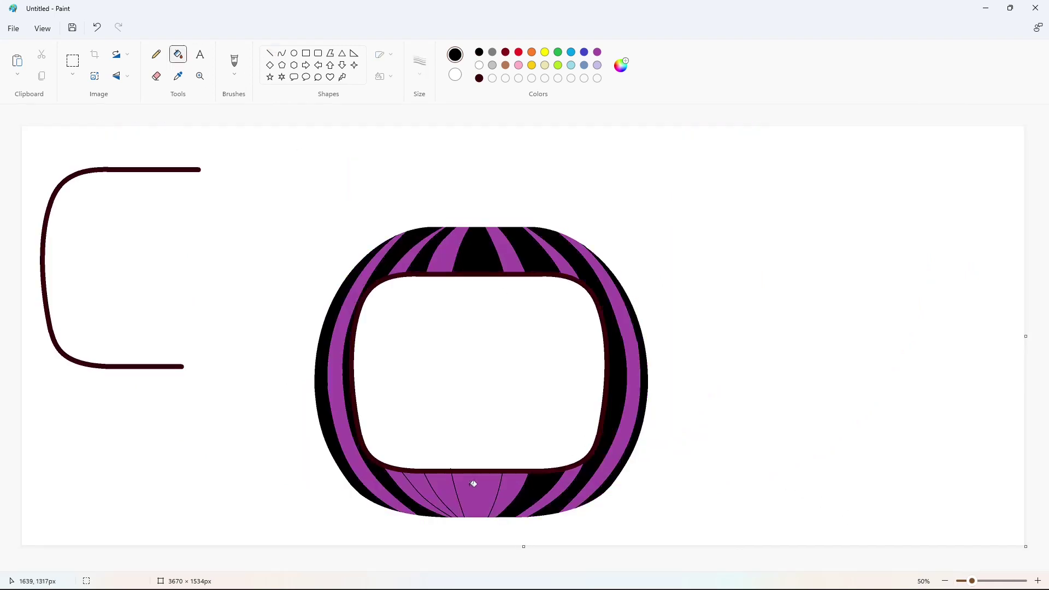
pyautogui.click(473, 483)
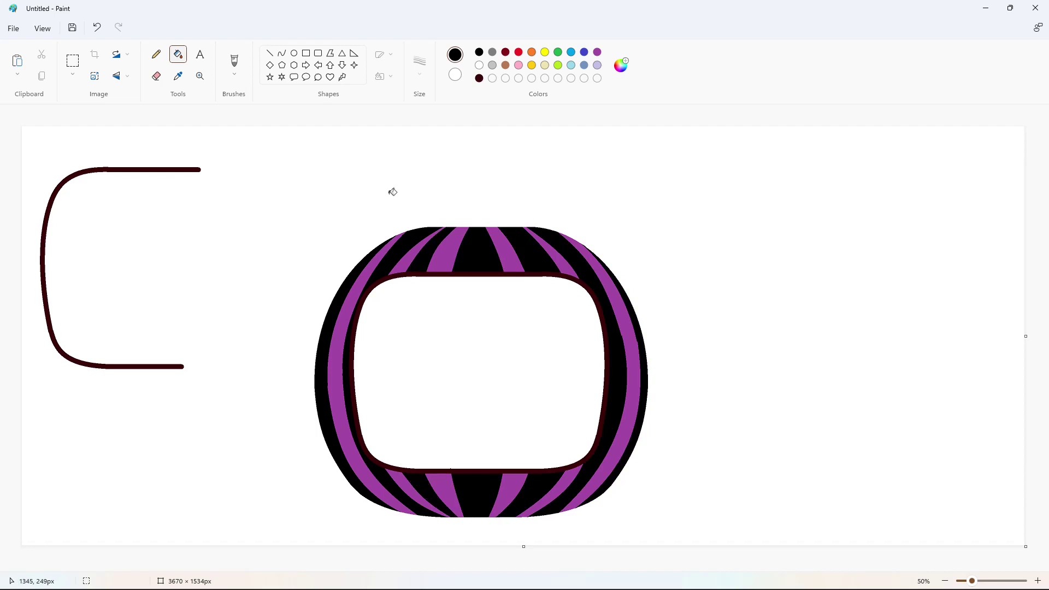
# Draw an indigo circle about 465 × 465 px, place it to the right of the striped shape and fill it indigo
pyautogui.click(295, 54)
pyautogui.click(584, 53)
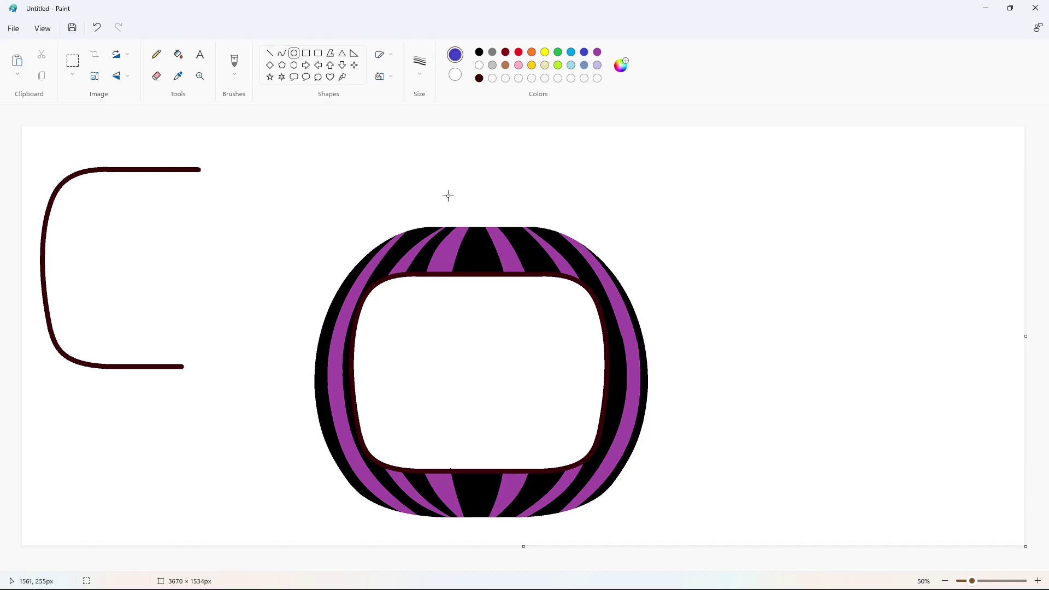
pyautogui.moveTo(448, 196); pyautogui.dragTo(576, 324)
pyautogui.moveTo(510, 263); pyautogui.dragTo(420, 262)
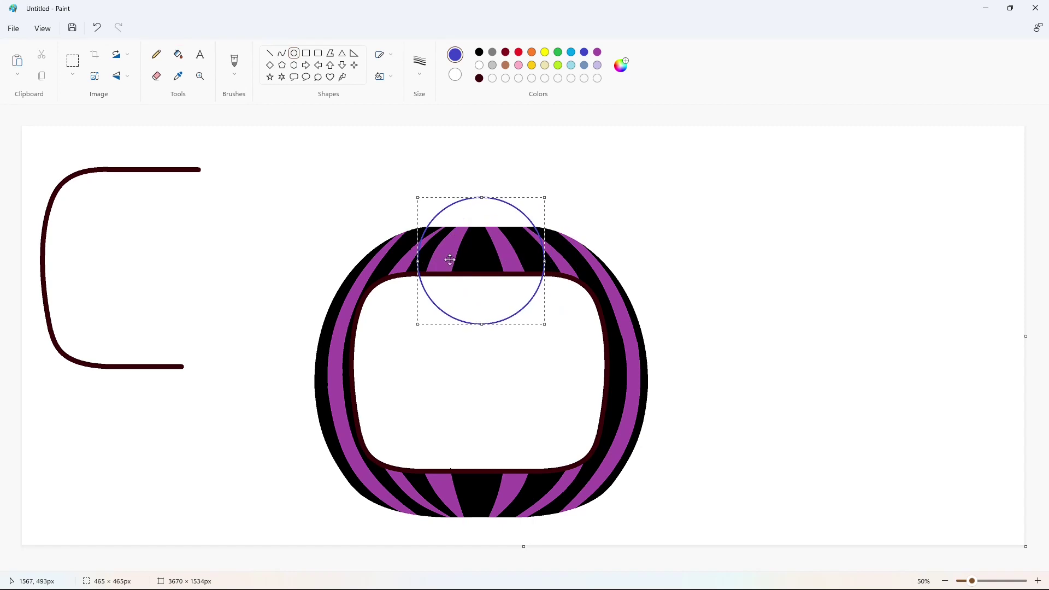
pyautogui.moveTo(449, 260); pyautogui.dragTo(689, 256)
pyautogui.click(178, 54)
pyautogui.click(673, 216)
# Cut the indigo circle down to its upper segment with a white rectangle, filling the cut-off part white
pyautogui.click(306, 53)
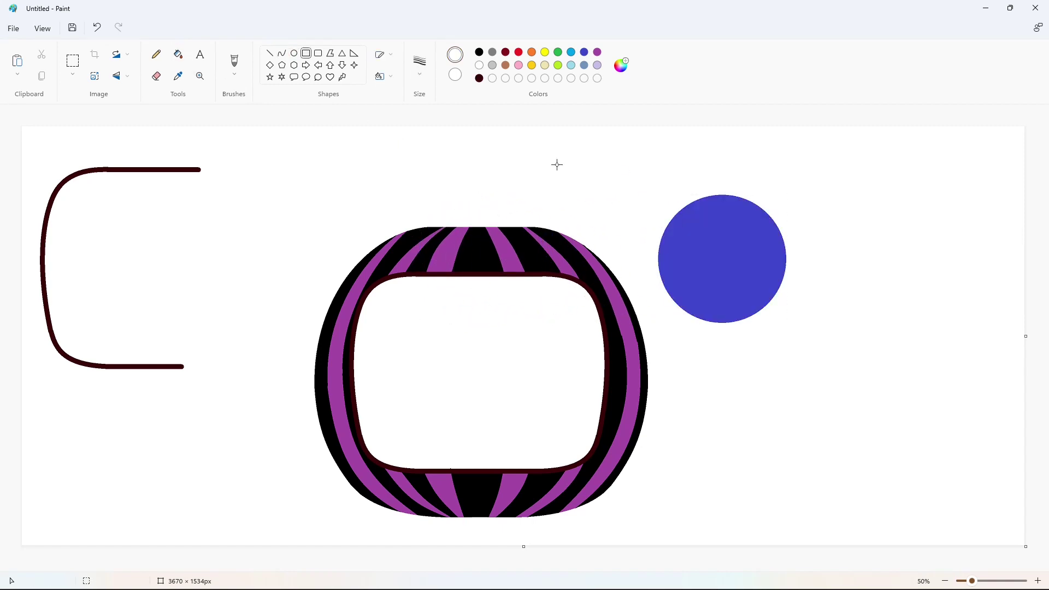
pyautogui.moveTo(808, 319); pyautogui.dragTo(653, 241)
pyautogui.click(178, 54)
pyautogui.click(709, 276)
pyautogui.click(720, 320)
# Turn on solid fill for shapes and cover a thin strip at the indigo dome's base with a white rectangle
pyautogui.click(306, 53)
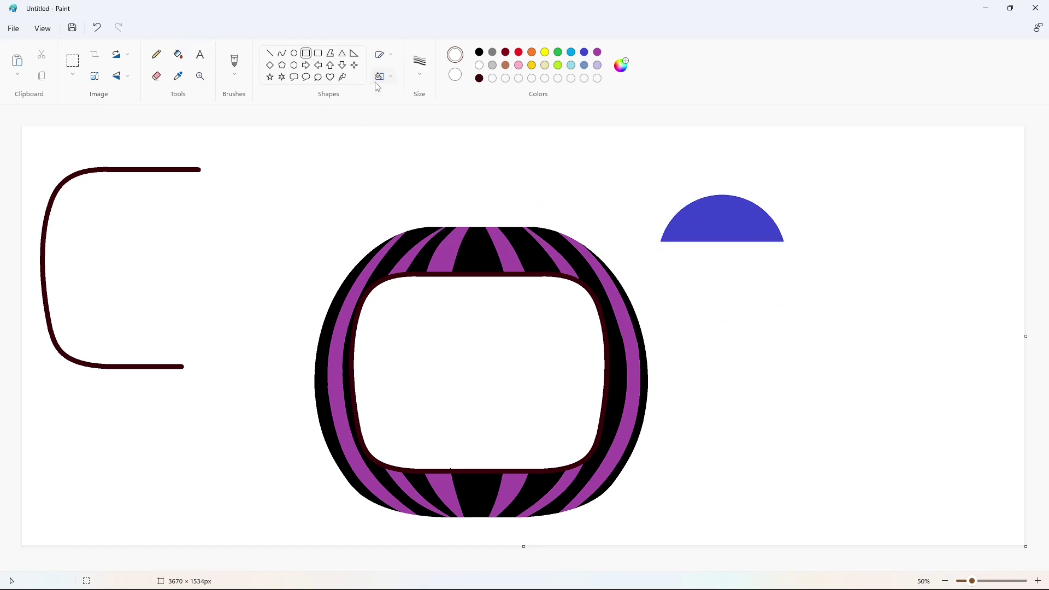
pyautogui.click(380, 76)
pyautogui.click(413, 125)
pyautogui.moveTo(807, 244); pyautogui.dragTo(648, 238)
# Try placing a copy of the indigo dome on top of the striped shape
pyautogui.moveTo(650, 174); pyautogui.dragTo(855, 283)
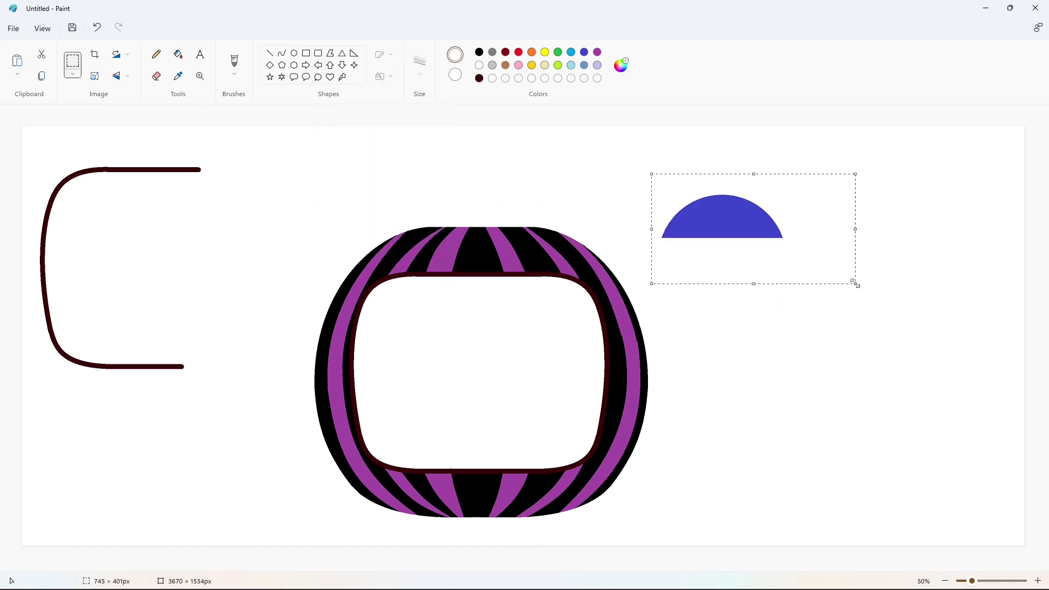
pyautogui.hotkey('ctrl', 'c')
pyautogui.hotkey('ctrl', 'v')
pyautogui.moveTo(80, 168); pyautogui.dragTo(465, 206)
pyautogui.hotkey('ctrl', 'z')
# Shorten the indigo dome with a white rectangle over its base and test a copy of it on the striped shape
pyautogui.click(306, 53)
pyautogui.moveTo(797, 246); pyautogui.dragTo(644, 231)
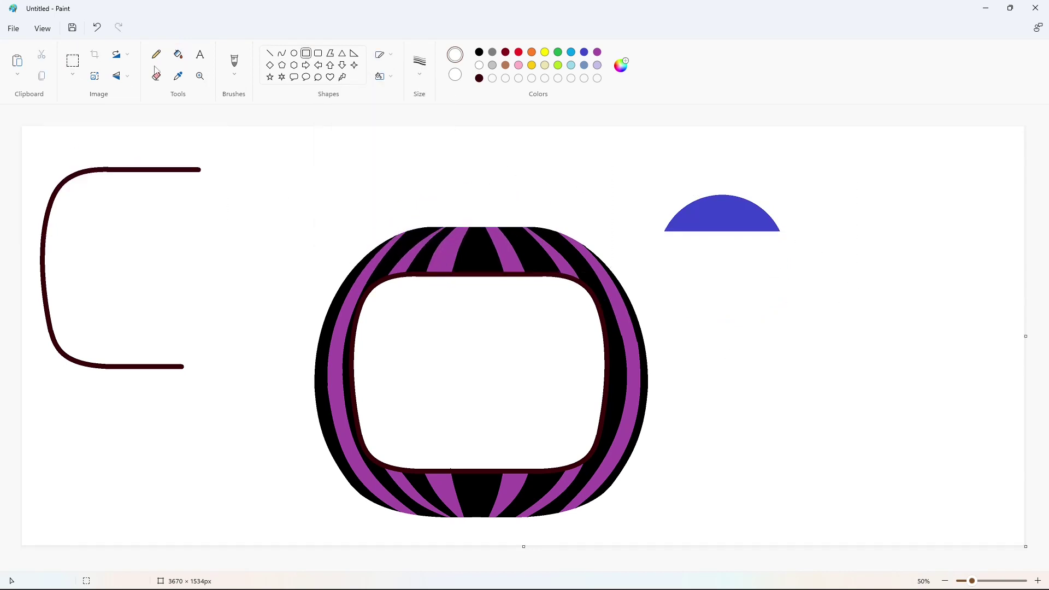
pyautogui.click(72, 61)
pyautogui.moveTo(634, 178); pyautogui.dragTo(810, 264)
pyautogui.hotkey('ctrl', 'c')
pyautogui.hotkey('ctrl', 'v')
pyautogui.moveTo(114, 174); pyautogui.dragTo(486, 218)
pyautogui.hotkey('ctrl', 'z')
# Trim the dome's base a little further in white, and undo another trial copy placed on the striped shape
pyautogui.click(306, 53)
pyautogui.moveTo(797, 241); pyautogui.dragTo(641, 228)
pyautogui.click(73, 60)
pyautogui.moveTo(643, 170); pyautogui.dragTo(847, 286)
pyautogui.hotkey('ctrl', 'c')
pyautogui.hotkey('ctrl', 'v')
pyautogui.moveTo(124, 176); pyautogui.dragTo(490, 222)
pyautogui.hotkey('ctrl', 'z')
pyautogui.hotkey('ctrl', 'z')
# Copy the shortened indigo dome and place the copy centred on the striped shape's flat upper edge
pyautogui.click(72, 60)
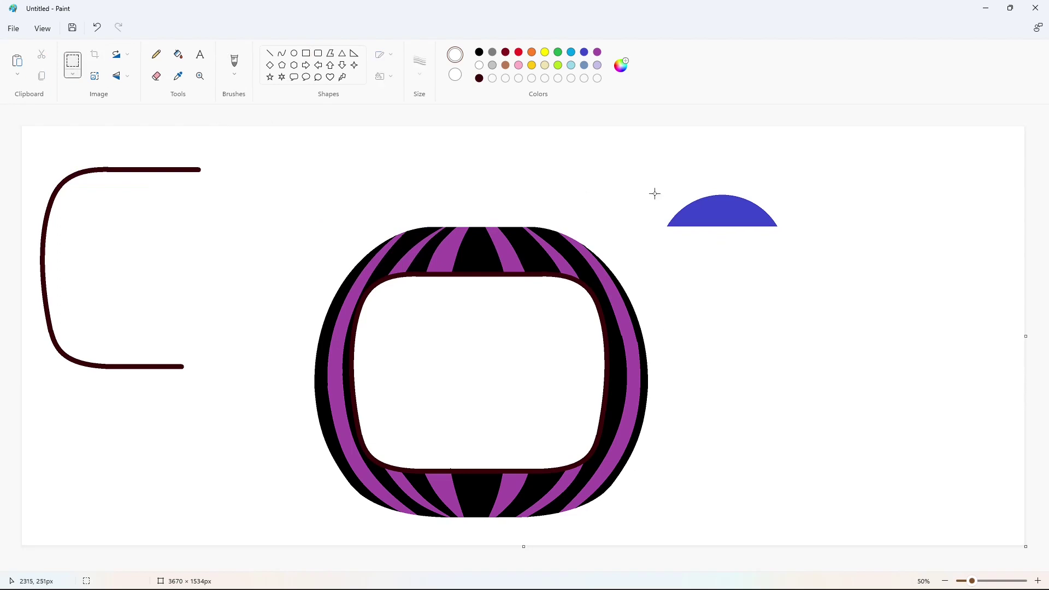
pyautogui.moveTo(654, 179); pyautogui.dragTo(812, 271)
pyautogui.hotkey('ctrl', 'c')
pyautogui.hotkey('ctrl', 'v')
pyautogui.moveTo(97, 155); pyautogui.dragTo(485, 204)
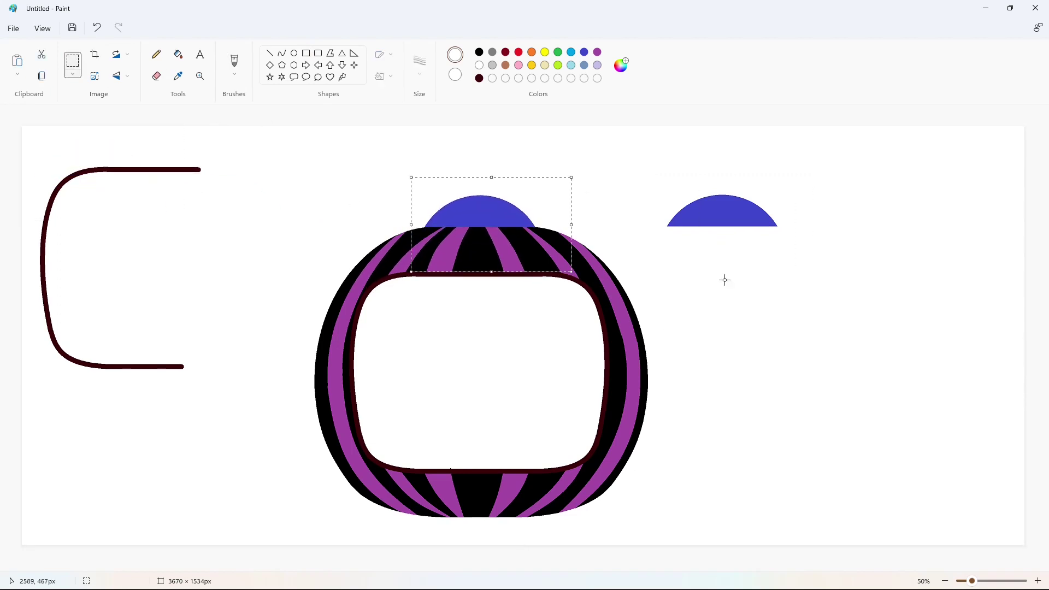
pyautogui.click(726, 307)
# Draw two thick black curved antennae rising from the top of the indigo dome, bending away from each other
pyautogui.click(282, 53)
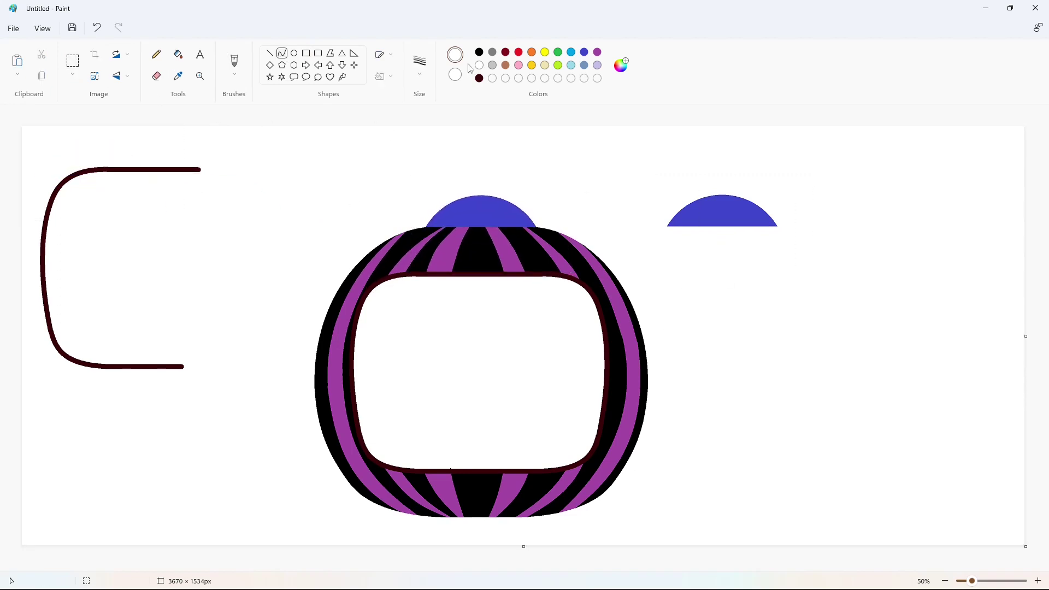
pyautogui.click(479, 51)
pyautogui.moveTo(440, 168); pyautogui.dragTo(477, 196)
pyautogui.moveTo(459, 183)
pyautogui.mouseDown()
pyautogui.moveTo(462, 171)
pyautogui.moveTo(490, 198)
pyautogui.mouseUp()
pyautogui.hotkey('ctrl', '+')
pyautogui.hotkey('ctrl', '+')
pyautogui.hotkey('ctrl', '+')
pyautogui.hotkey('ctrl', '+')
pyautogui.hotkey('ctrl', '+')
pyautogui.hotkey('ctrl', '+')
pyautogui.hotkey('ctrl', '+')
pyautogui.hotkey('ctrl', '+')
pyautogui.hotkey('ctrl', '+')
pyautogui.hotkey('ctrl', '+')
pyautogui.hotkey('ctrl', '+')
pyautogui.hotkey('ctrl', '+')
pyautogui.hotkey('ctrl', '+')
pyautogui.hotkey('ctrl', '+')
pyautogui.hotkey('ctrl', '+')
pyautogui.click(527, 159)
pyautogui.moveTo(504, 179)
pyautogui.mouseDown()
pyautogui.moveTo(531, 188)
pyautogui.moveTo(488, 179)
pyautogui.mouseUp()
pyautogui.click(572, 195)
# Paste another copy of the indigo dome exactly over the existing one to cover the lower ends of the antennae
pyautogui.click(983, 580)
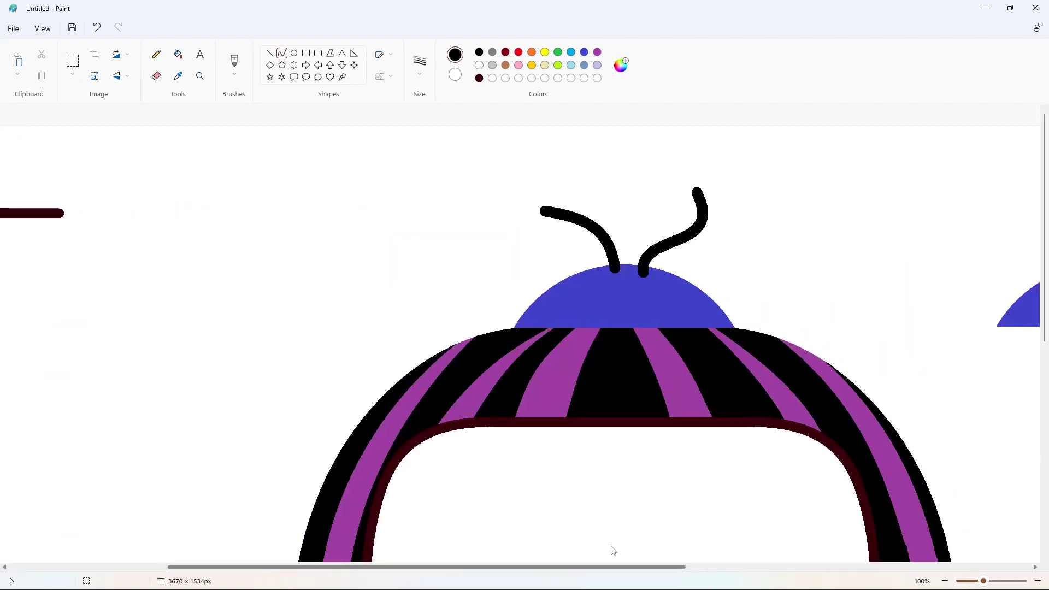
pyautogui.hscroll(3, 649, 524)
pyautogui.hotkey('ctrl', 'v')
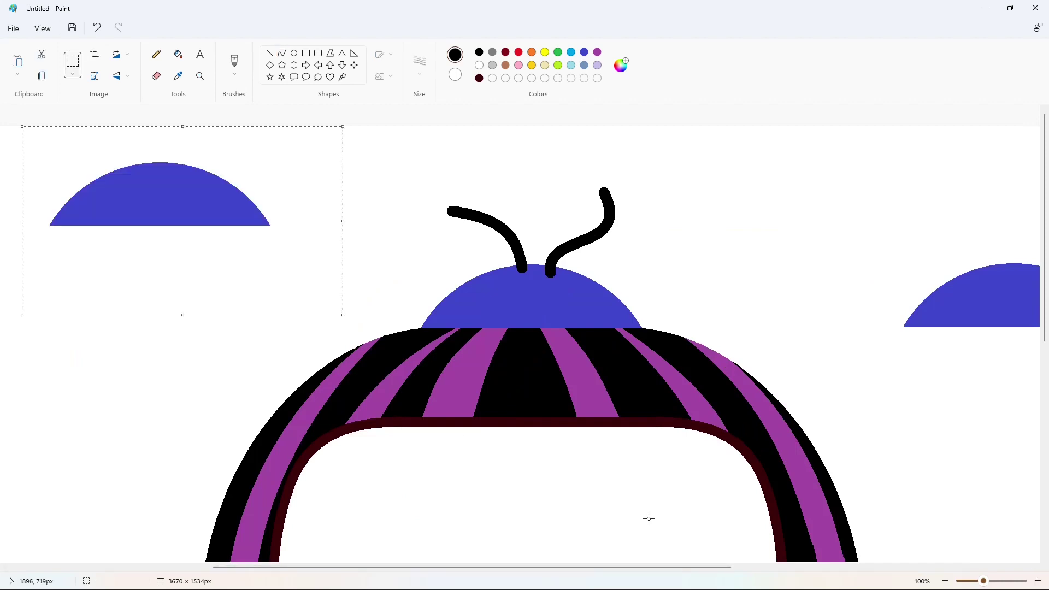
pyautogui.moveTo(150, 235); pyautogui.dragTo(519, 342)
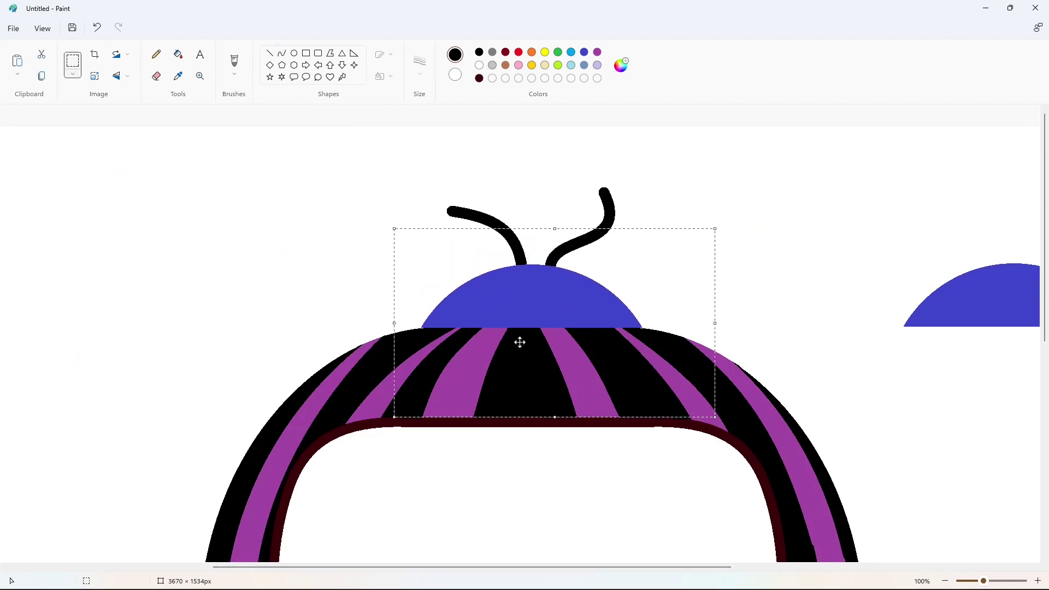
pyautogui.click(823, 418)
pyautogui.scroll(-3, 823, 418)
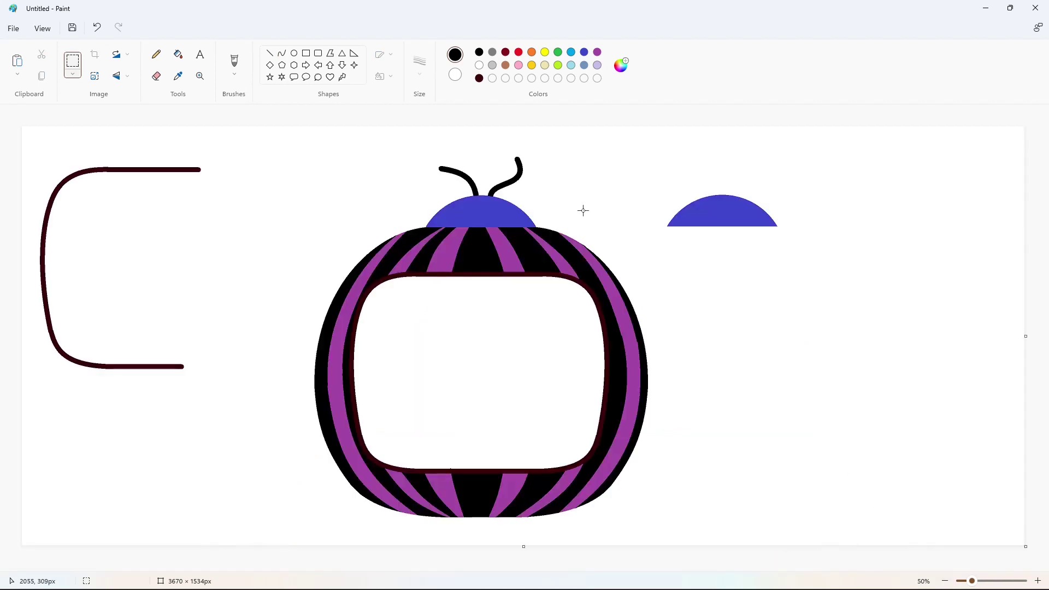
# Draw a small purple circle outline in the empty area beside the left antenna
pyautogui.click(294, 53)
pyautogui.click(597, 52)
pyautogui.moveTo(420, 149); pyautogui.dragTo(447, 176)
pyautogui.click(419, 64)
pyautogui.click(429, 127)
pyautogui.hotkey('ctrl', 'z')
pyautogui.press('Left')
pyautogui.press('Left')
pyautogui.press('Left')
pyautogui.press('Left')
pyautogui.press('Left')
pyautogui.press('Left')
pyautogui.press('Left')
pyautogui.press('Left')
pyautogui.press('Left')
pyautogui.press('Left')
pyautogui.press('Left')
pyautogui.press('Left')
pyautogui.press('Left')
pyautogui.press('Left')
pyautogui.press('Left')
pyautogui.press('Left')
pyautogui.press('Left')
pyautogui.press('Left')
pyautogui.press('Left')
pyautogui.press('Left')
pyautogui.click(478, 170)
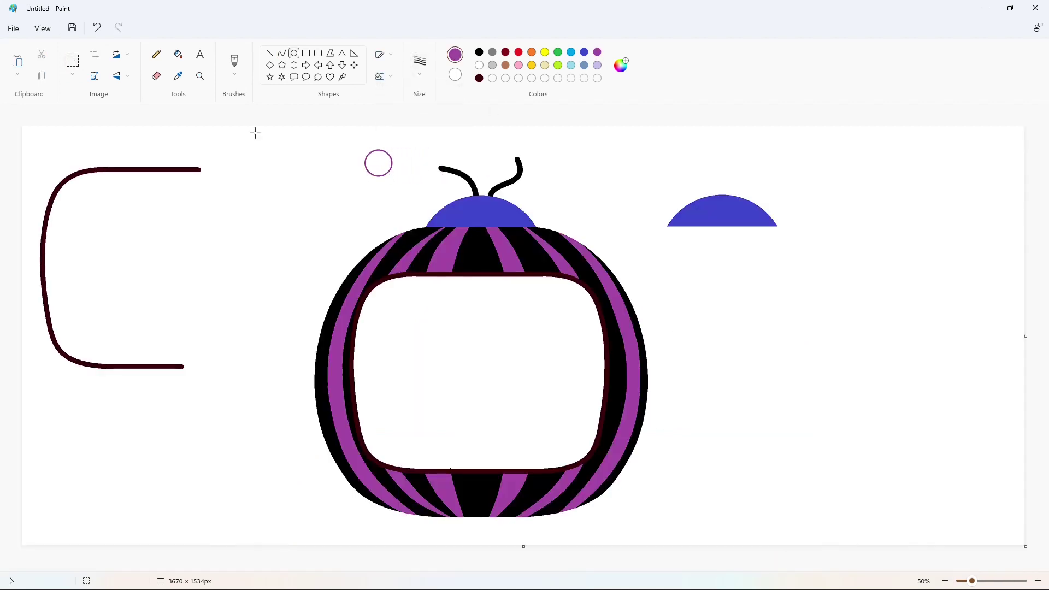
pyautogui.moveTo(354, 143); pyautogui.dragTo(401, 190)
pyautogui.hotkey('ctrl', 'z')
pyautogui.click(72, 60)
pyautogui.moveTo(348, 134); pyautogui.dragTo(411, 198)
pyautogui.click(257, 166)
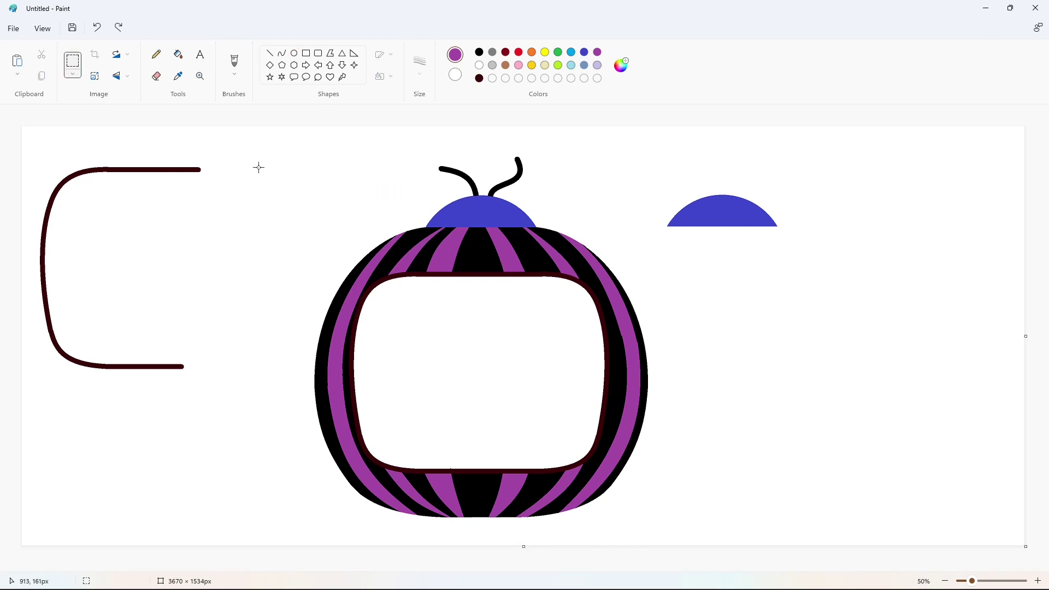
# Fill the small circle with purple and place a copy of it on the tip of each antenna
pyautogui.click(178, 54)
pyautogui.click(378, 162)
pyautogui.click(73, 61)
pyautogui.moveTo(335, 131); pyautogui.dragTo(416, 196)
pyautogui.hotkey('ctrl', 'c')
pyautogui.hotkey('ctrl', 'v')
pyautogui.moveTo(66, 157); pyautogui.dragTo(433, 162)
pyautogui.hotkey('ctrl', 'v')
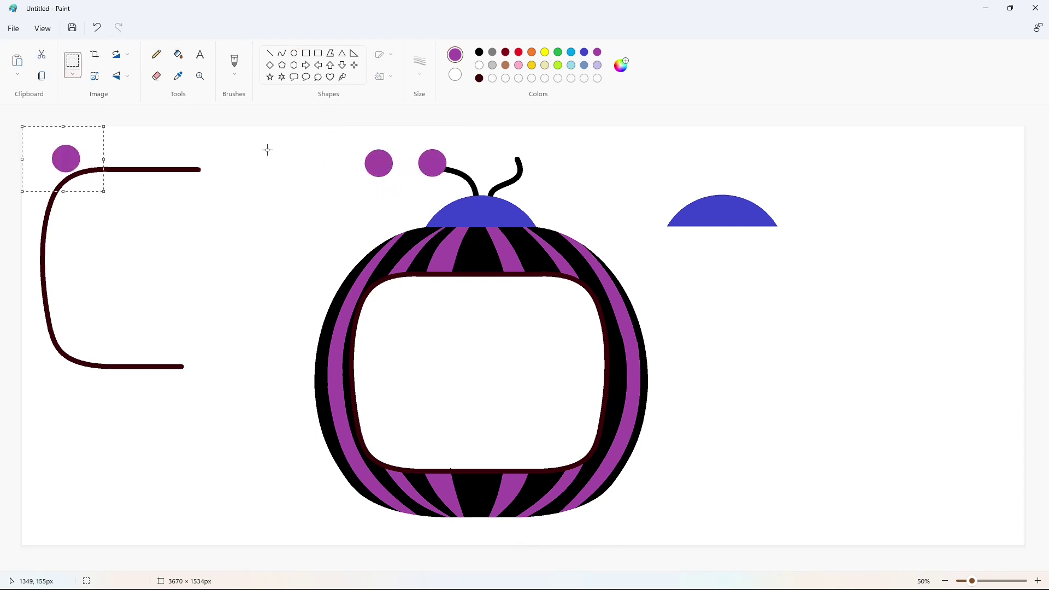
pyautogui.moveTo(63, 159); pyautogui.dragTo(511, 150)
pyautogui.click(618, 191)
# Draw the left eye as a black oval about 169 × 249 px with a white oval highlight about 45 × 71 px
pyautogui.click(178, 54)
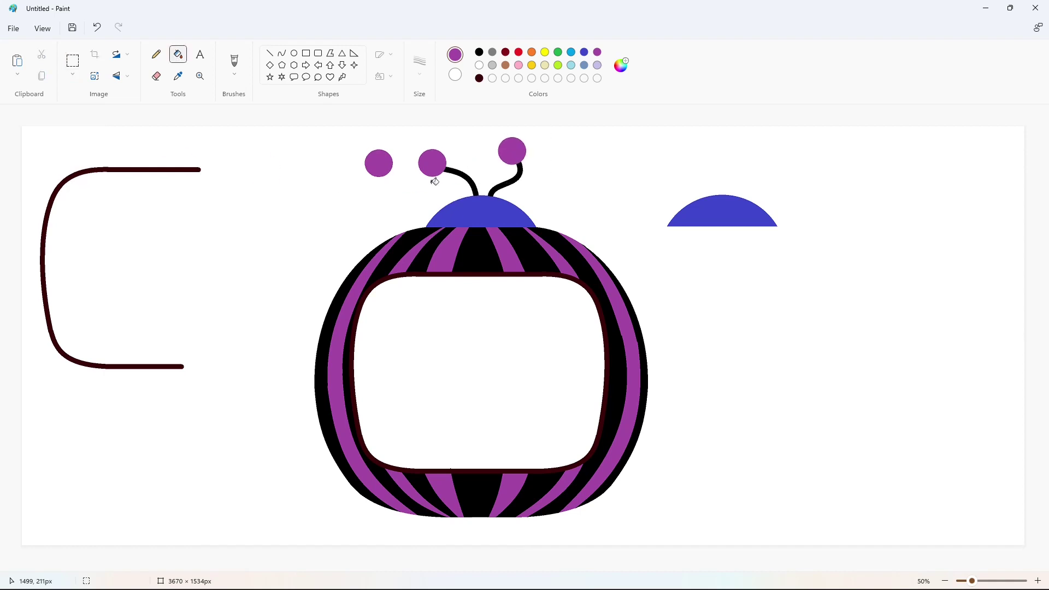
pyautogui.click(295, 56)
pyautogui.click(419, 61)
pyautogui.click(433, 145)
pyautogui.click(479, 52)
pyautogui.moveTo(385, 334); pyautogui.dragTo(432, 402)
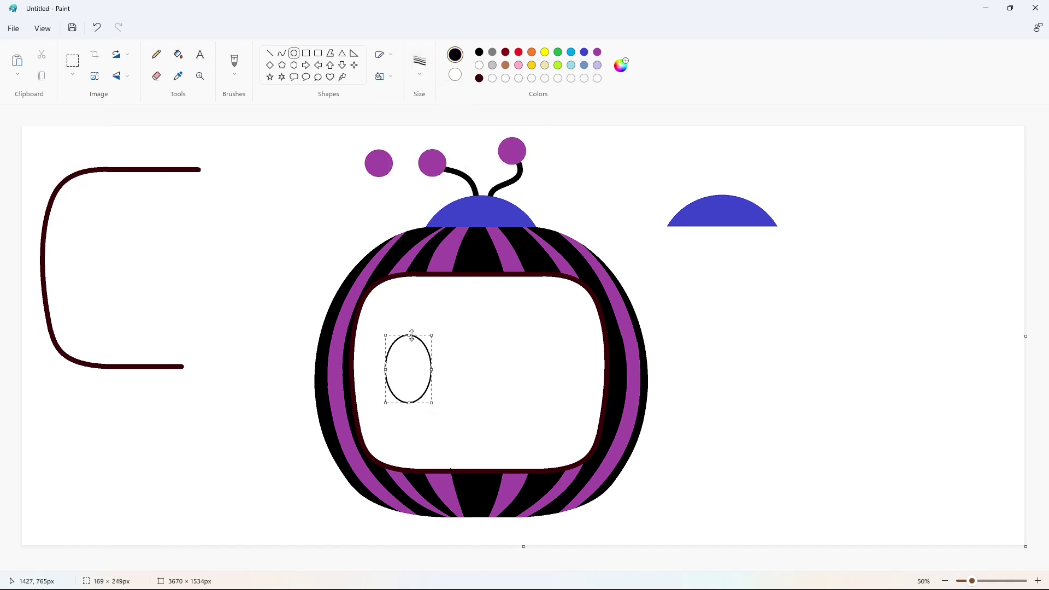
pyautogui.click(467, 376)
pyautogui.moveTo(412, 352); pyautogui.dragTo(424, 370)
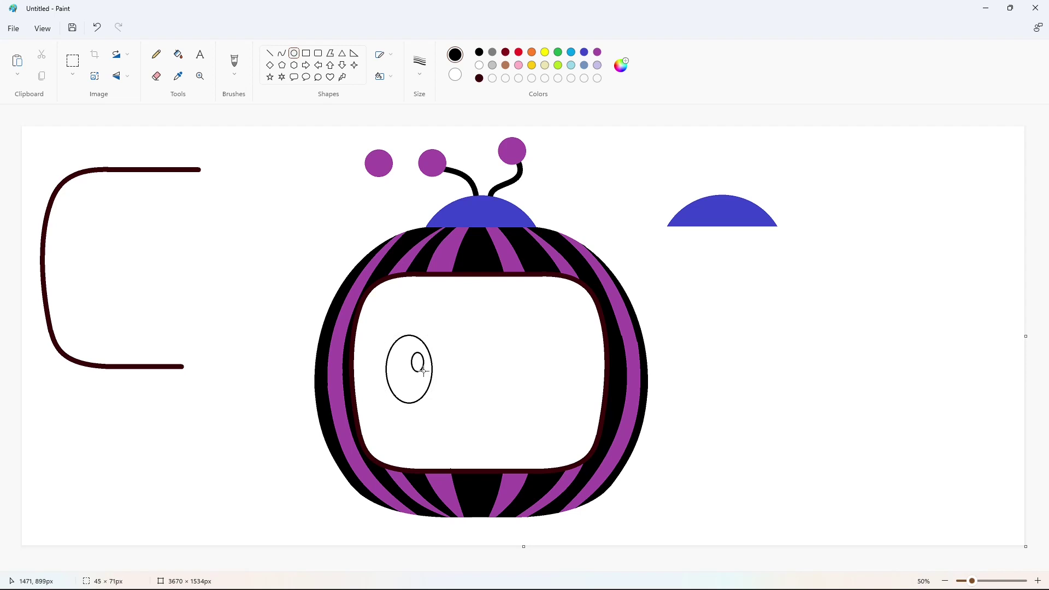
pyautogui.click(488, 369)
pyautogui.click(178, 54)
pyautogui.click(407, 378)
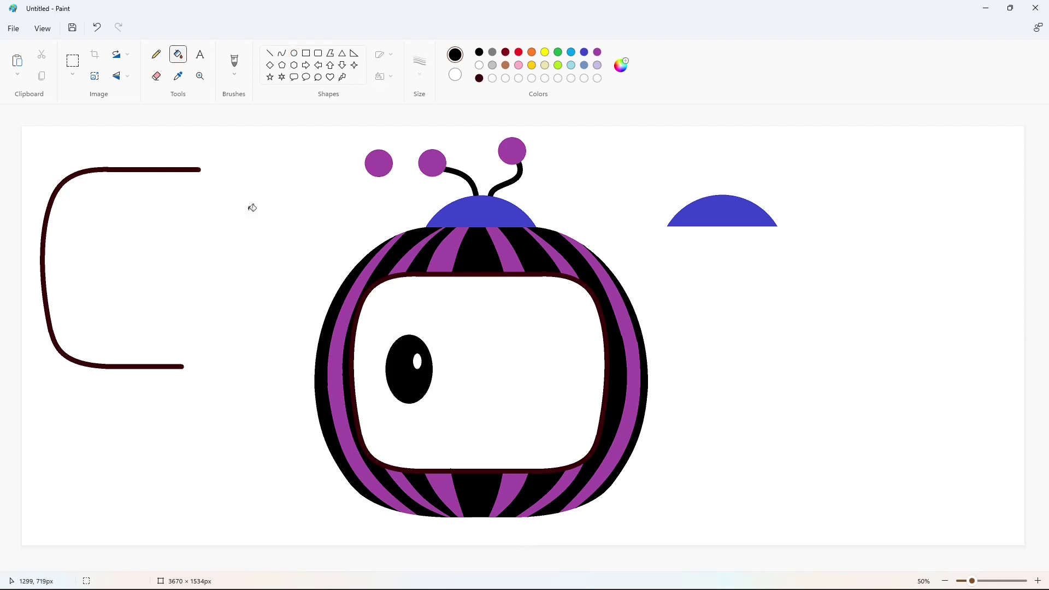
# Copy the left eye and place the copy level with it on the right side of the white face
pyautogui.click(73, 61)
pyautogui.moveTo(371, 310); pyautogui.dragTo(450, 419)
pyautogui.hotkey('ctrl', 'c')
pyautogui.hotkey('ctrl', 'v')
pyautogui.moveTo(69, 192); pyautogui.dragTo(421, 371)
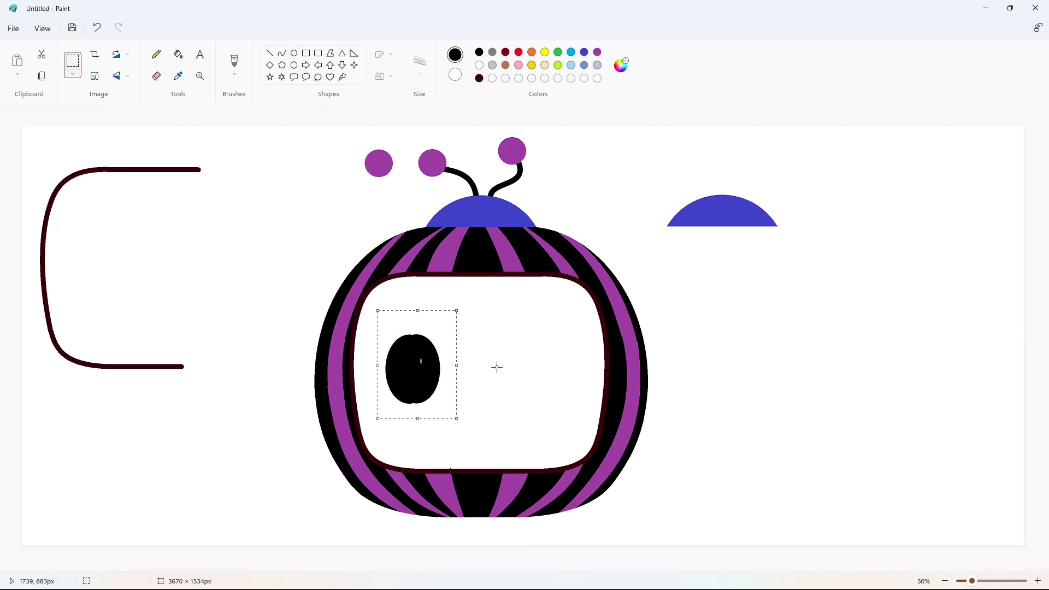
pyautogui.press('Down')
pyautogui.press('Right')
pyautogui.press('Right')
pyautogui.press('Right')
pyautogui.press('Right')
pyautogui.press('Right')
pyautogui.press('Right')
pyautogui.press('Right')
pyautogui.press('Right')
pyautogui.press('Right')
pyautogui.press('Right')
pyautogui.press('Right')
pyautogui.press('Right')
pyautogui.press('Right')
pyautogui.press('Right')
pyautogui.press('Right')
pyautogui.press('Right')
pyautogui.press('Right')
pyautogui.press('Right')
pyautogui.press('Right')
pyautogui.press('Right')
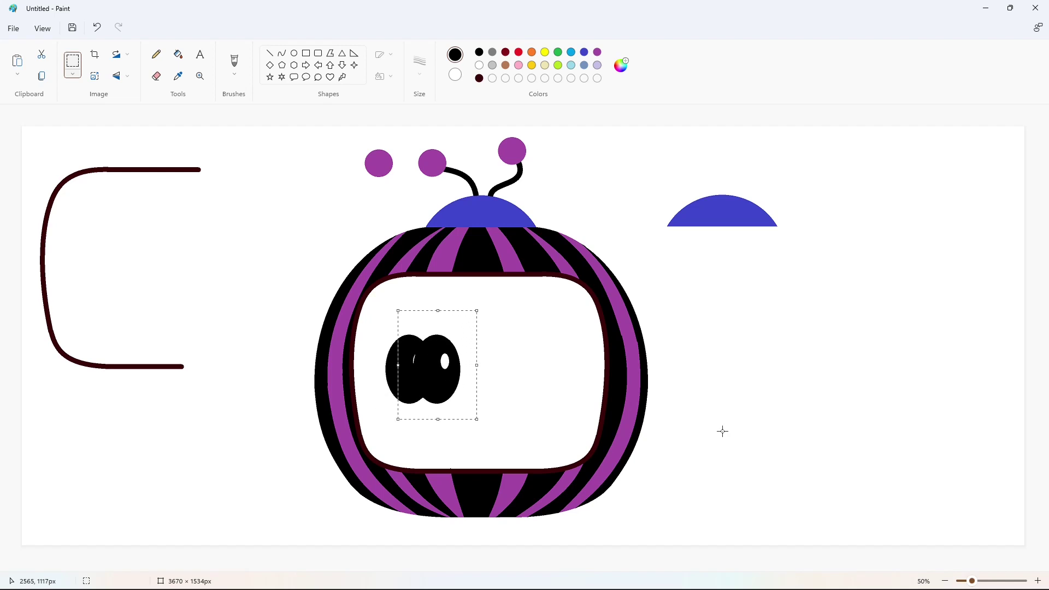
pyautogui.press('Right')
pyautogui.press('Right')
pyautogui.press('Right')
pyautogui.press('Right')
pyautogui.press('Right')
pyautogui.press('Right')
pyautogui.press('Right')
pyautogui.press('Right')
pyautogui.press('Right')
pyautogui.press('Right')
pyautogui.press('Right')
pyautogui.press('Right')
pyautogui.press('Right')
pyautogui.press('Right')
pyautogui.press('Right')
pyautogui.press('Right')
pyautogui.press('Right')
pyautogui.press('Right')
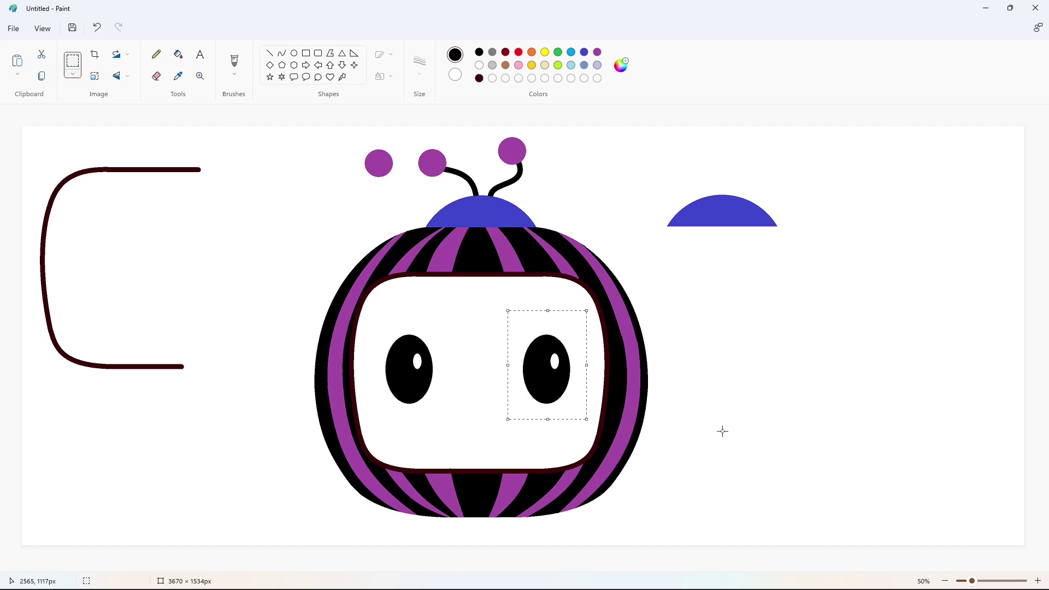
pyautogui.press('Escape')
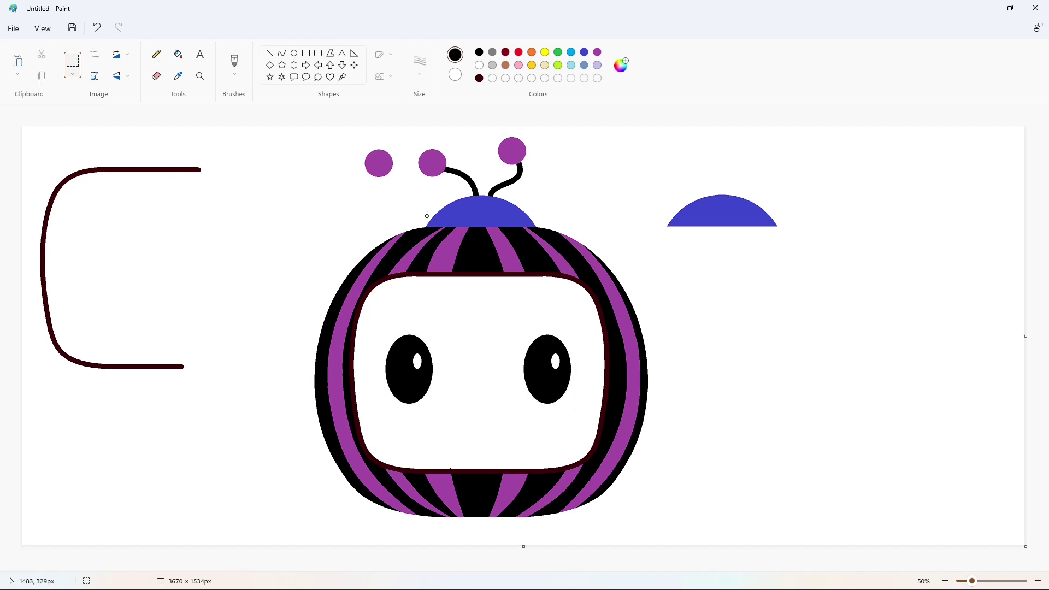
# Draw a small arched nose between the eyes with curved outlines and fill it with black
pyautogui.click(282, 54)
pyautogui.moveTo(470, 385); pyautogui.dragTo(461, 379)
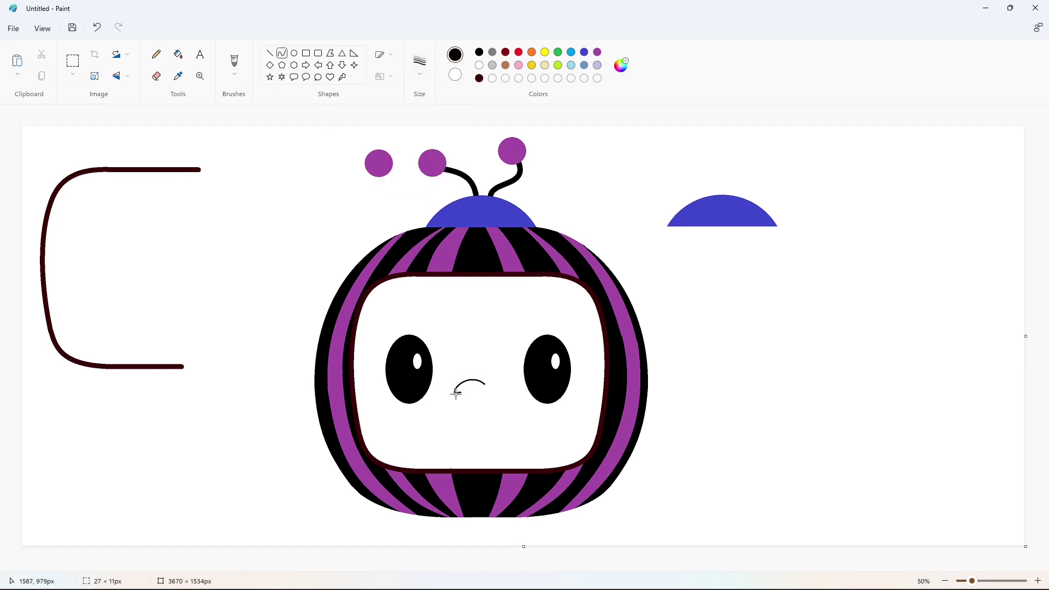
pyautogui.click(456, 393)
pyautogui.click(470, 386)
pyautogui.click(178, 54)
pyautogui.click(469, 382)
# Outline a curved crescent smile in black below the nose
pyautogui.click(281, 53)
pyautogui.moveTo(461, 421)
pyautogui.mouseDown()
pyautogui.moveTo(521, 417)
pyautogui.moveTo(509, 409)
pyautogui.moveTo(520, 422)
pyautogui.mouseUp()
pyautogui.click(480, 435)
pyautogui.click(503, 435)
pyautogui.click(564, 428)
pyautogui.click(474, 444)
pyautogui.click(501, 445)
pyautogui.click(555, 443)
# Outline a curved cheek mark at the right end of the smile and fill both shapes with black
pyautogui.click(514, 411)
pyautogui.click(517, 414)
pyautogui.click(553, 410)
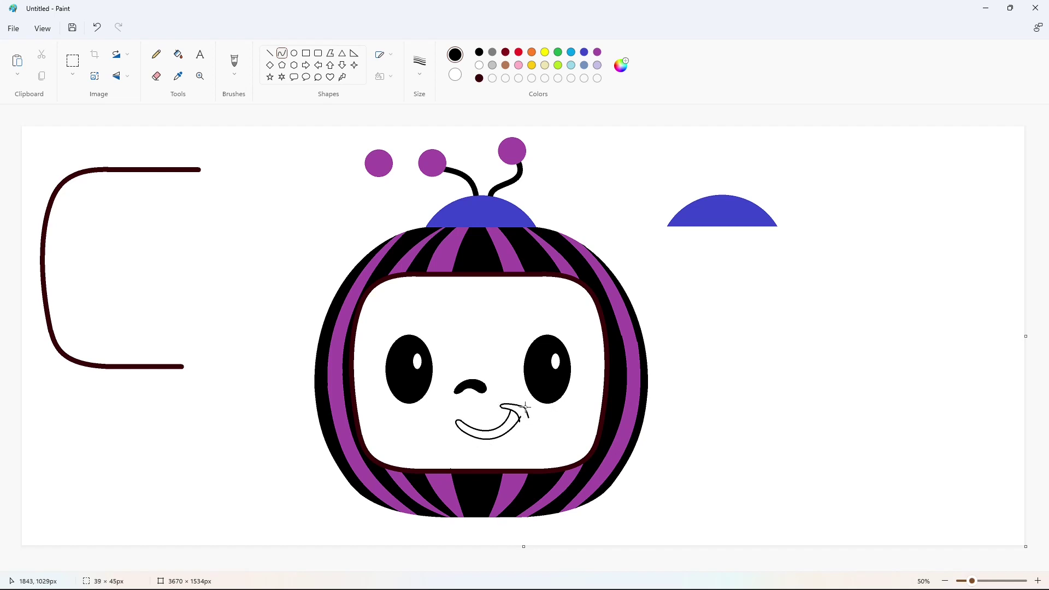
pyautogui.moveTo(525, 407); pyautogui.dragTo(525, 407)
pyautogui.click(549, 412)
pyautogui.click(179, 54)
pyautogui.click(487, 436)
pyautogui.click(520, 411)
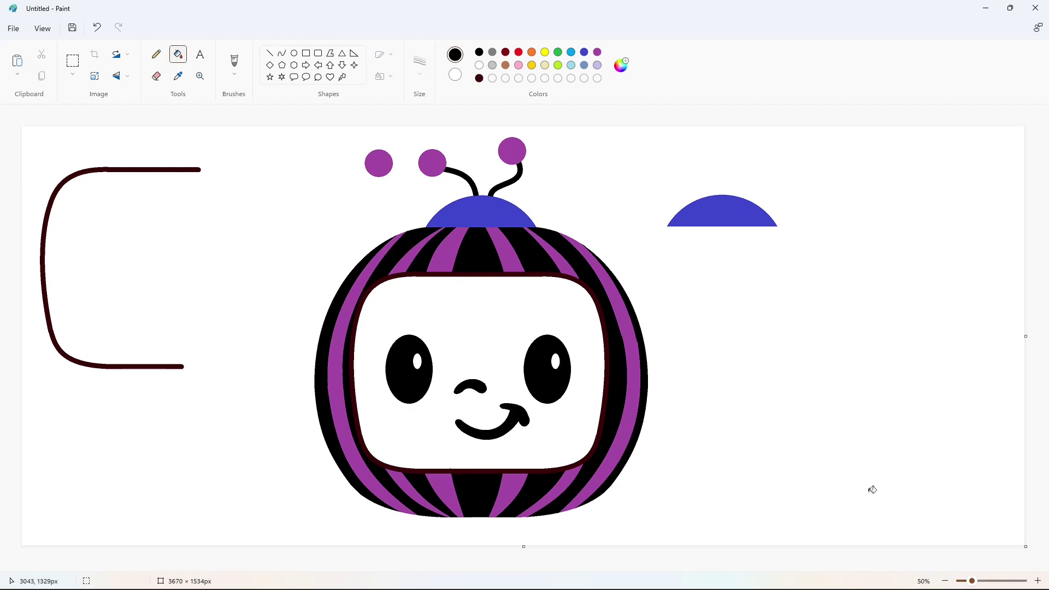
# Touch up the left end of the nose with a short white line
pyautogui.click(1037, 581)
pyautogui.moveTo(513, 567); pyautogui.dragTo(724, 567)
pyautogui.scroll(2, 740, 471)
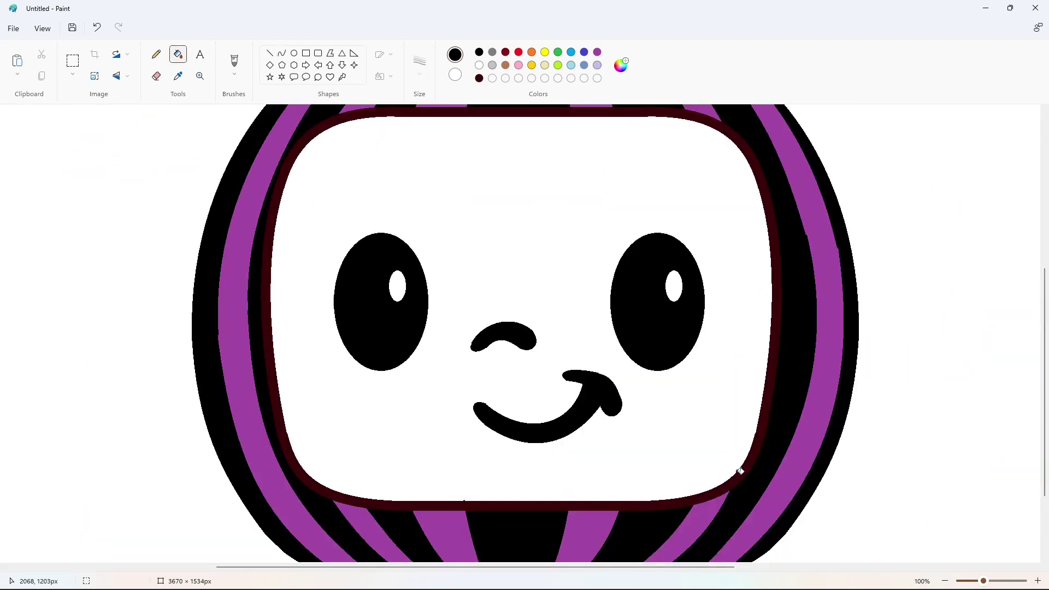
pyautogui.click(269, 53)
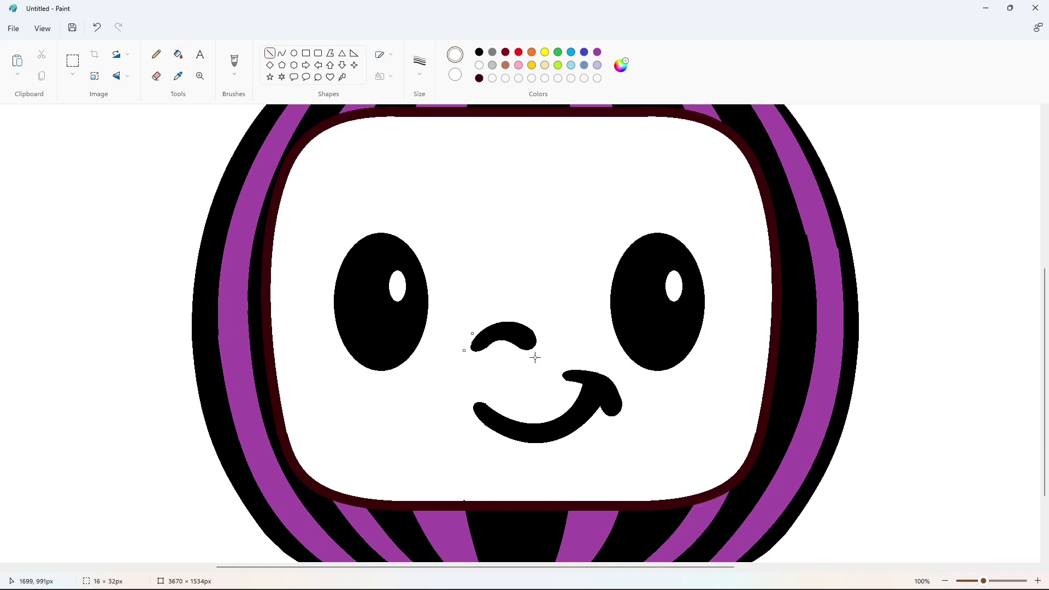
# Mix custom dark and bright green shades based on the palette green for recolouring the stripes
pyautogui.scroll(-3, 784, 437)
pyautogui.click(178, 54)
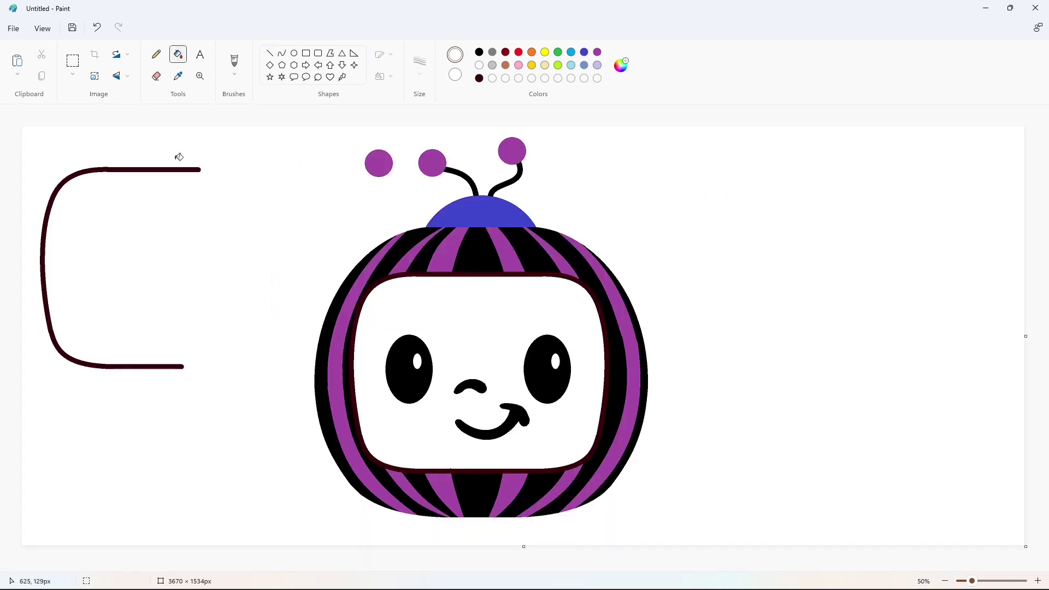
pyautogui.click(557, 52)
pyautogui.click(620, 65)
pyautogui.moveTo(561, 222); pyautogui.dragTo(561, 194)
pyautogui.click(448, 432)
pyautogui.click(620, 65)
pyautogui.click(499, 431)
pyautogui.click(620, 65)
pyautogui.click(681, 139)
pyautogui.click(557, 53)
pyautogui.click(621, 66)
pyautogui.click(500, 433)
# Add a bright turquoise and a darker indigo, #323AA3, as custom palette colours
pyautogui.doubleClick(571, 52)
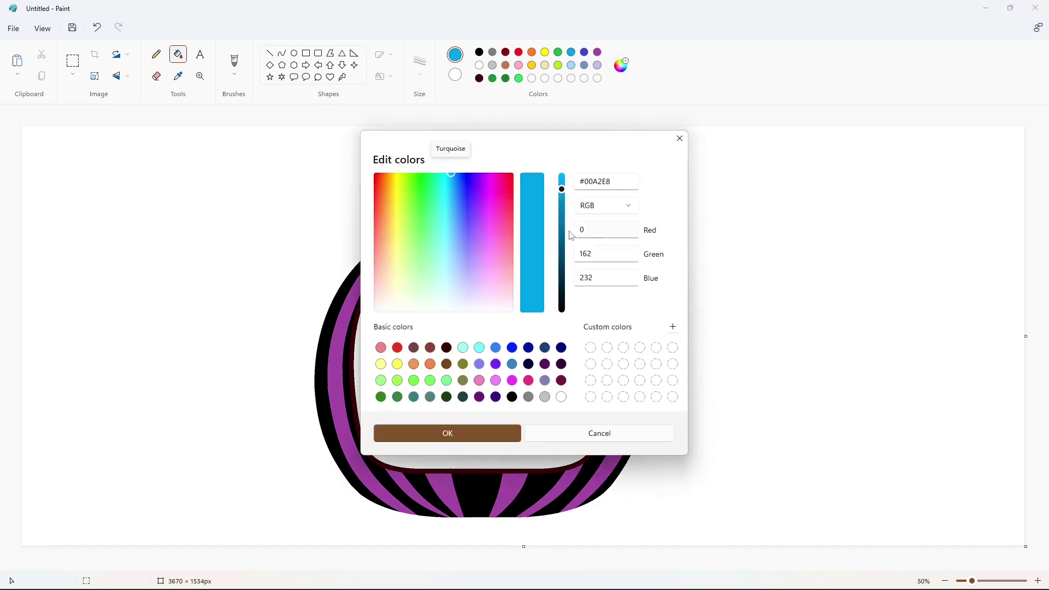
pyautogui.press('Return')
pyautogui.doubleClick(583, 52)
pyautogui.moveTo(561, 206); pyautogui.dragTo(561, 233)
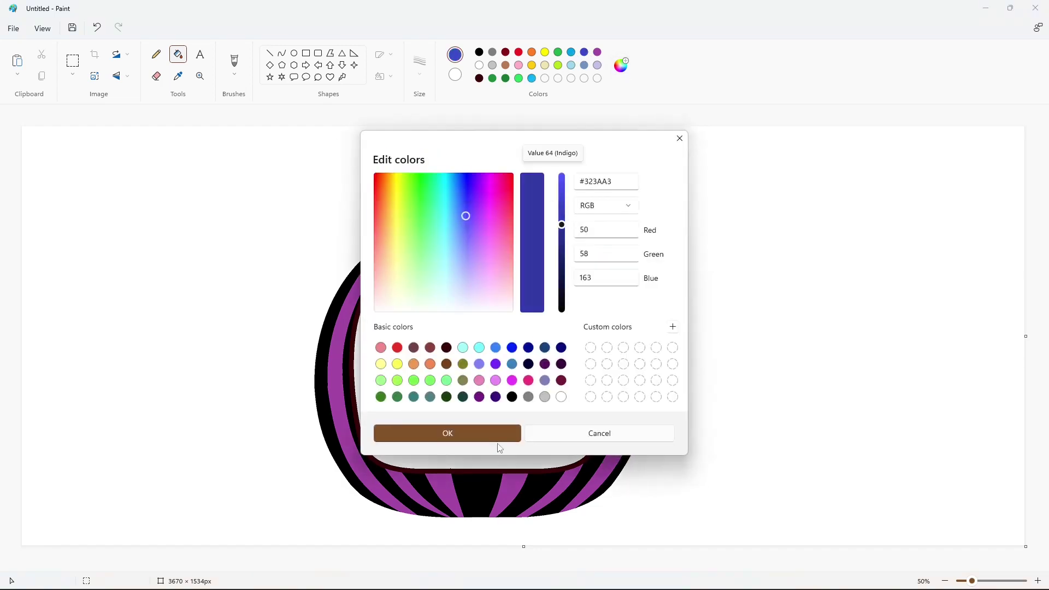
pyautogui.click(466, 445)
# Mix a dusty pink custom colour, #D47B8F, starting from the palette rose
pyautogui.doubleClick(519, 65)
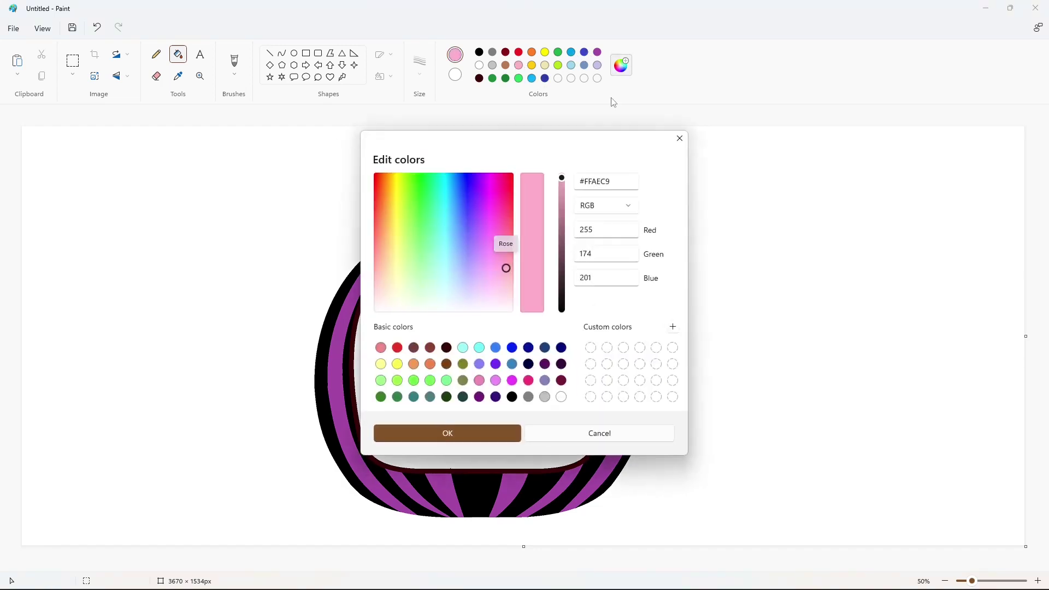
pyautogui.moveTo(499, 264)
pyautogui.mouseDown()
pyautogui.moveTo(499, 250)
pyautogui.moveTo(505, 272)
pyautogui.mouseUp()
pyautogui.moveTo(561, 183); pyautogui.dragTo(562, 199)
pyautogui.click(503, 262)
pyautogui.moveTo(506, 264); pyautogui.dragTo(508, 254)
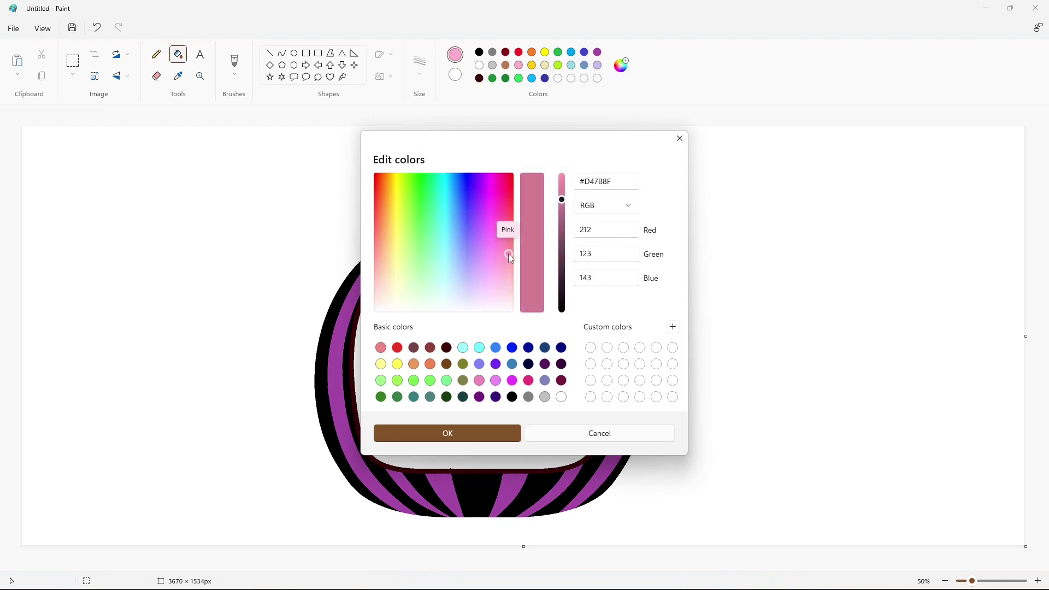
pyautogui.click(498, 434)
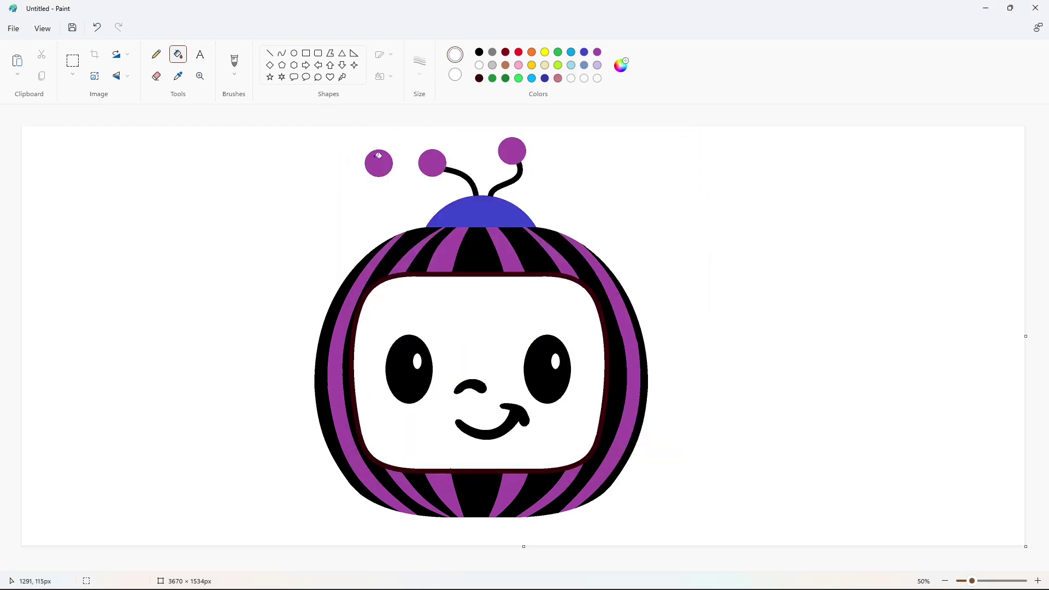
# Fill the spare purple circle beside the antennae with white and the face with the custom dusty pink
pyautogui.rightClick(378, 163)
pyautogui.click(489, 295)
pyautogui.click(479, 65)
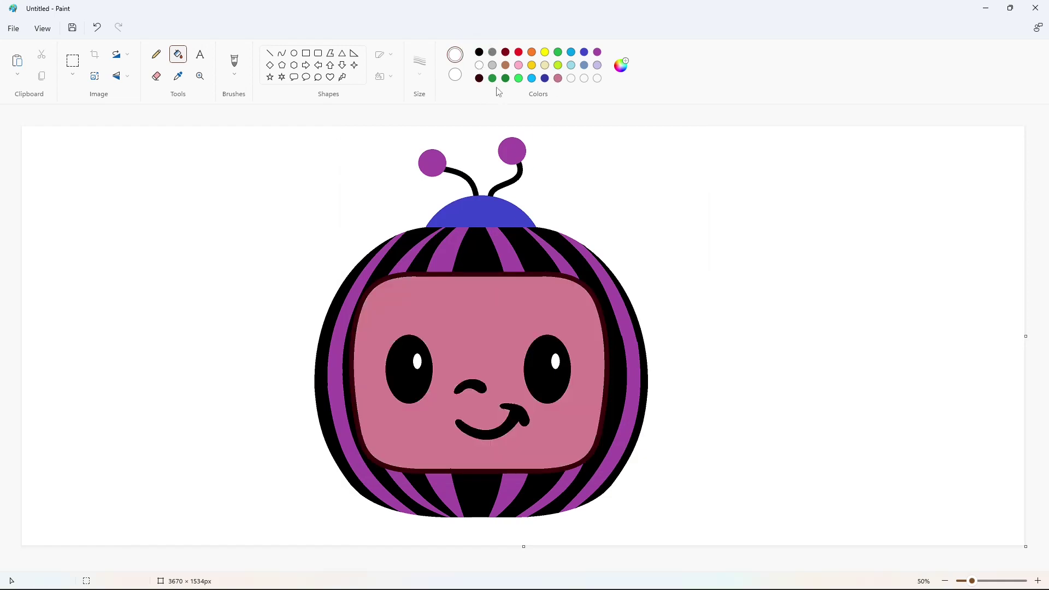
# Fill all the black body stripes above and below the face with the custom dark green
pyautogui.click(505, 78)
pyautogui.click(376, 249)
pyautogui.click(403, 252)
pyautogui.click(432, 251)
pyautogui.click(479, 251)
pyautogui.click(524, 253)
pyautogui.click(579, 262)
pyautogui.click(538, 483)
pyautogui.click(476, 492)
pyautogui.click(424, 484)
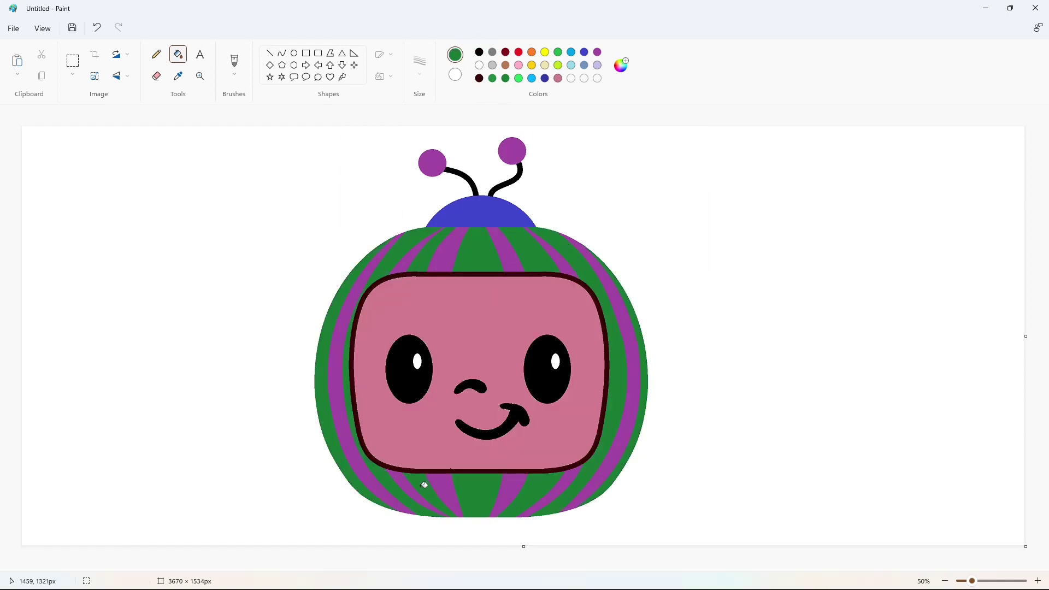
# Fill the purple body stripes above and below the face with the custom bright green
pyautogui.click(383, 252)
pyautogui.click(414, 254)
pyautogui.click(443, 254)
pyautogui.click(512, 255)
pyautogui.click(557, 256)
pyautogui.click(600, 262)
pyautogui.click(556, 485)
pyautogui.click(512, 486)
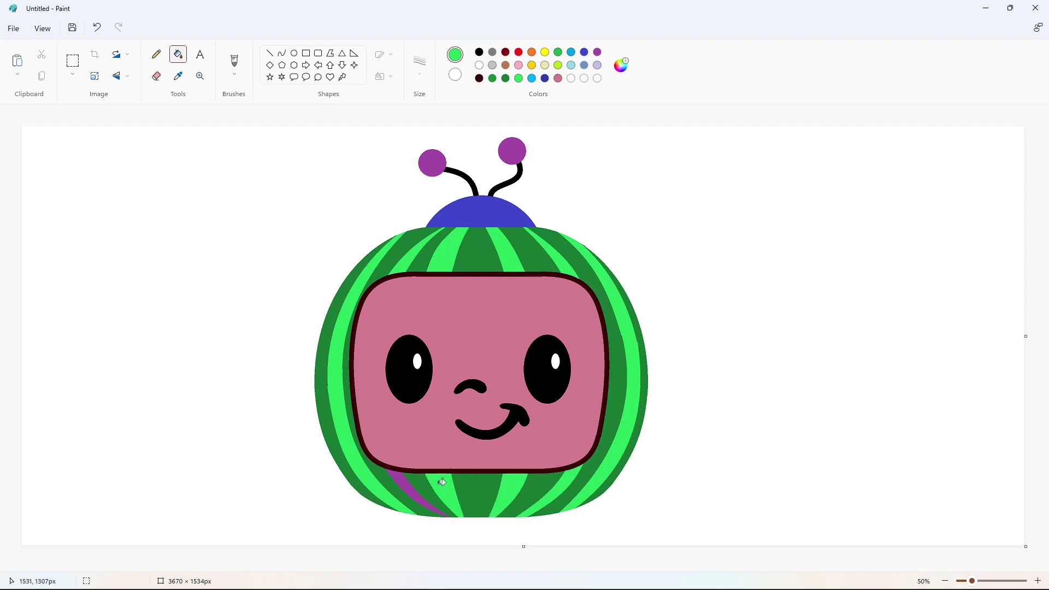
# Mix a vivid magenta-purple, #D124C1, from the palette purple and fill the dome with it
pyautogui.click(598, 52)
pyautogui.click(621, 65)
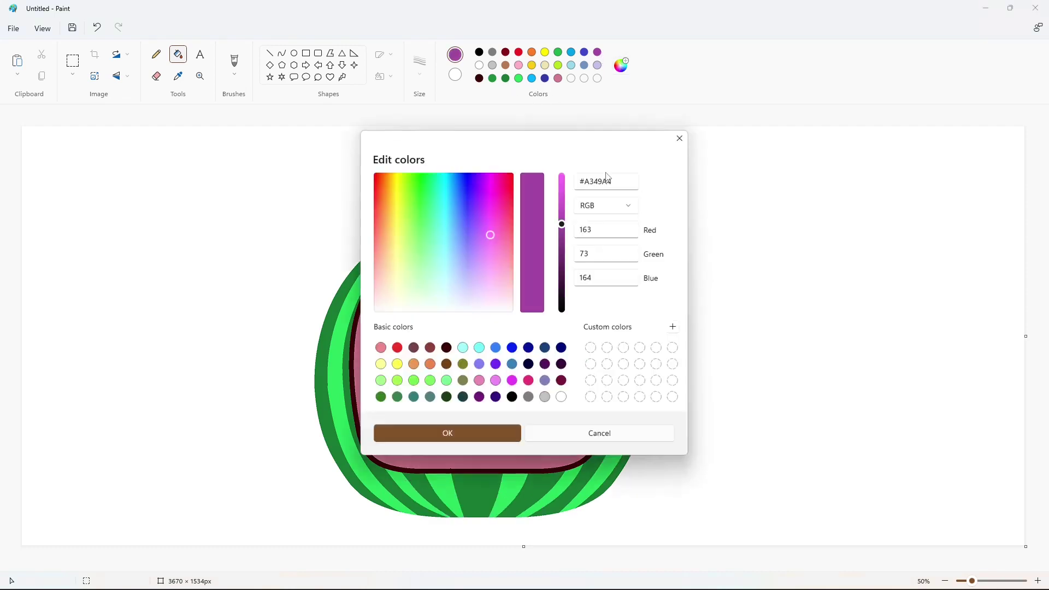
pyautogui.moveTo(503, 209); pyautogui.dragTo(493, 197)
pyautogui.moveTo(561, 223); pyautogui.dragTo(561, 204)
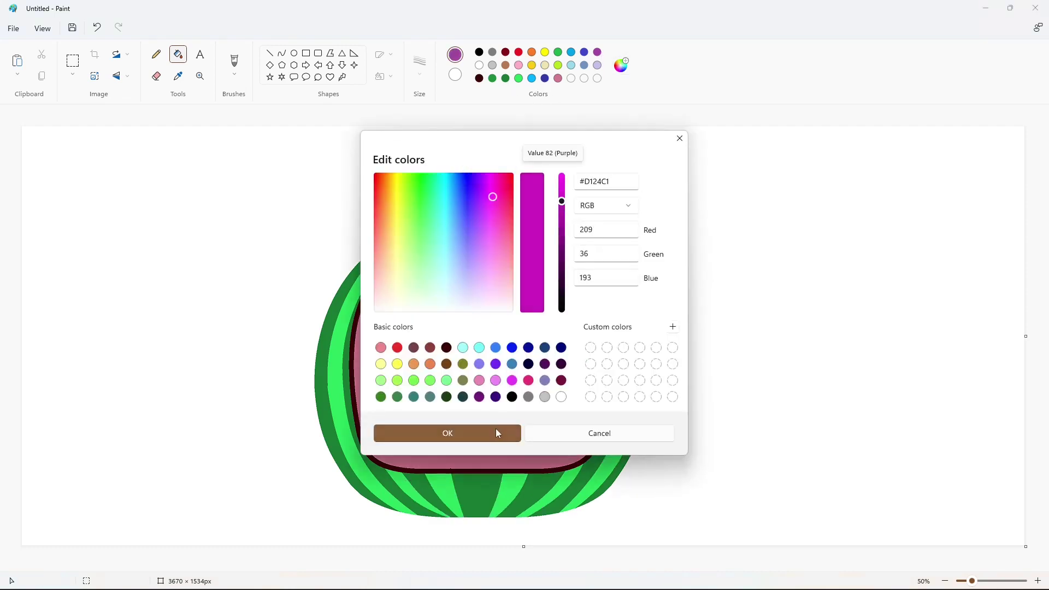
pyautogui.click(496, 431)
# Fill both curved antenna stalks with the custom dark indigo
pyautogui.click(544, 78)
pyautogui.click(473, 183)
pyautogui.click(501, 186)
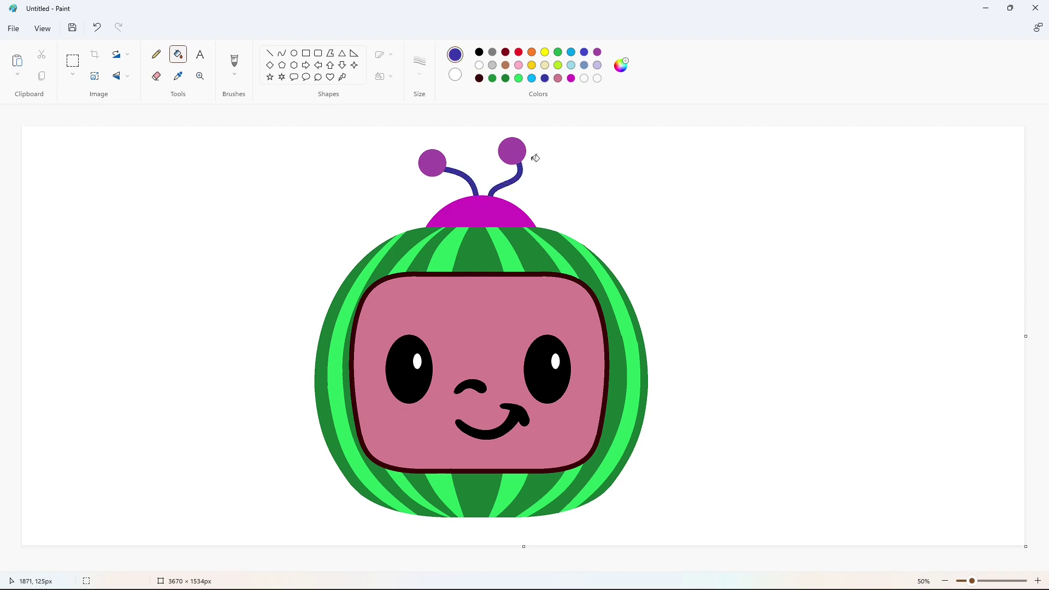
# Fill both round antenna tips with the custom turquoise and the frame around the face with white
pyautogui.click(531, 78)
pyautogui.click(432, 163)
pyautogui.click(512, 151)
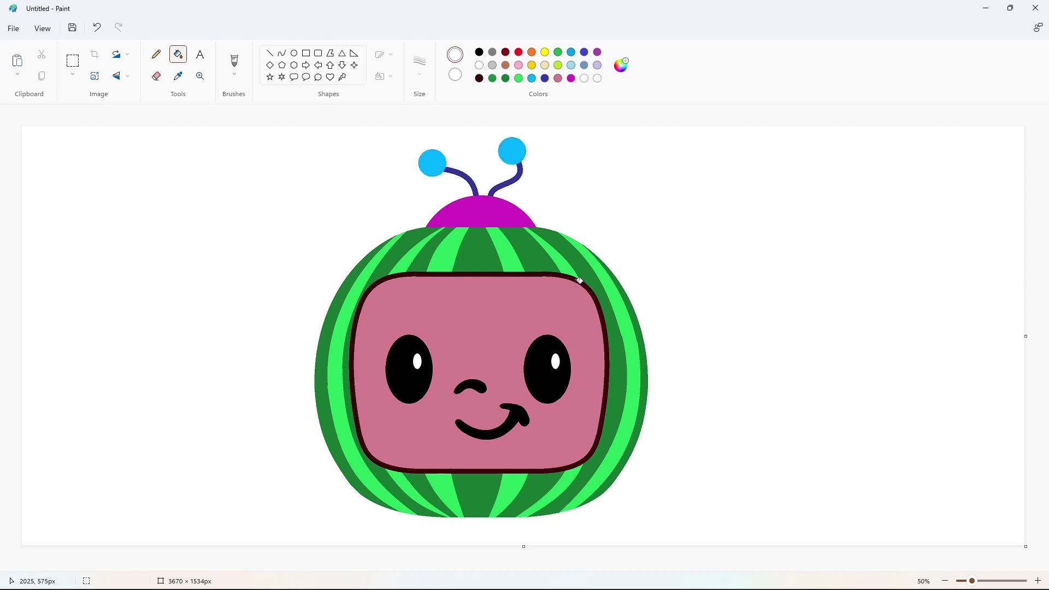
pyautogui.rightClick(579, 280)
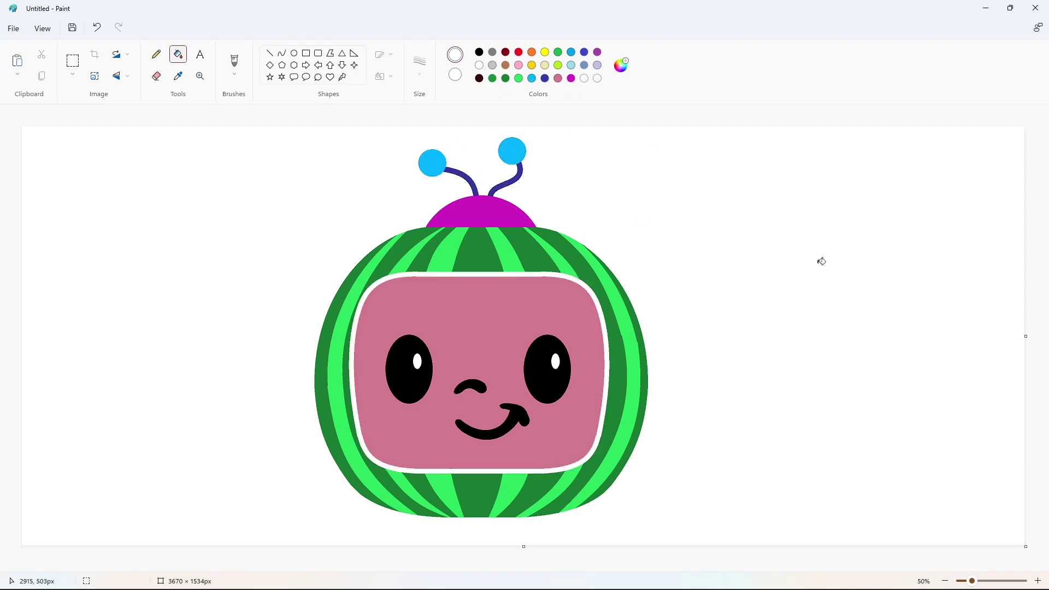
# Smooth the bright stripe right of the face with short lines, bright green on its inner edge and dark green on its outer edge
pyautogui.click(1037, 581)
pyautogui.moveTo(514, 566); pyautogui.dragTo(806, 549)
pyautogui.scroll(-2, 642, 232)
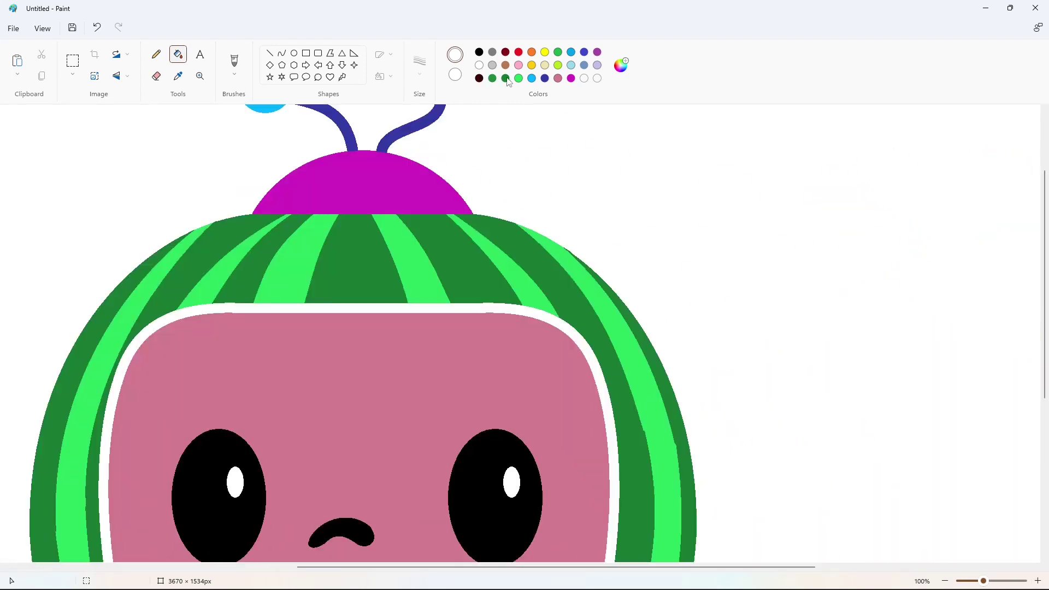
pyautogui.click(269, 53)
pyautogui.scroll(-2, 483, 258)
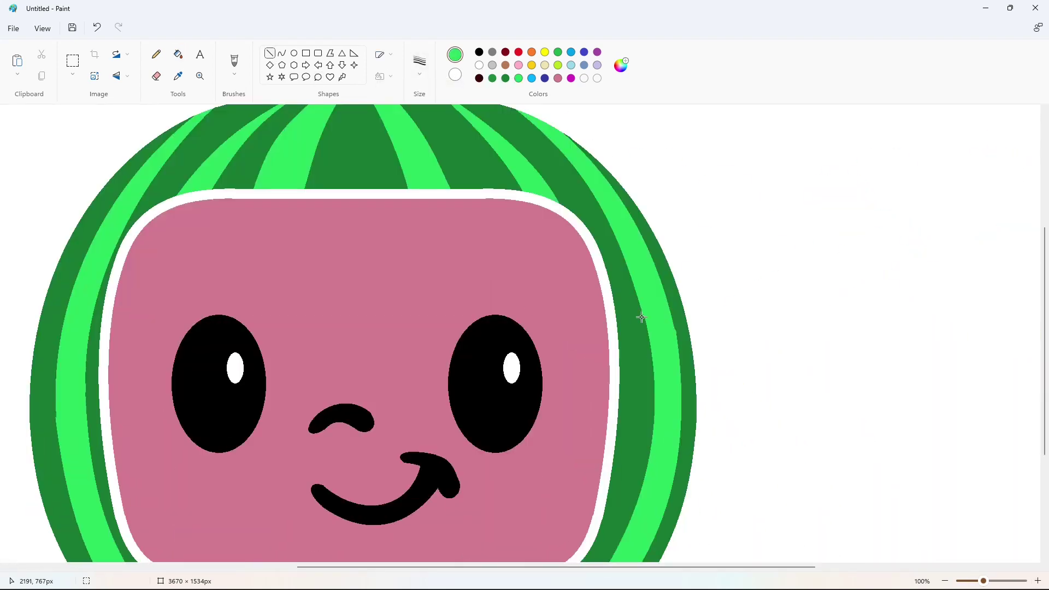
pyautogui.moveTo(641, 314); pyautogui.dragTo(646, 331)
pyautogui.click(506, 78)
pyautogui.moveTo(675, 339); pyautogui.dragTo(679, 345)
pyautogui.click(739, 348)
pyautogui.click(945, 581)
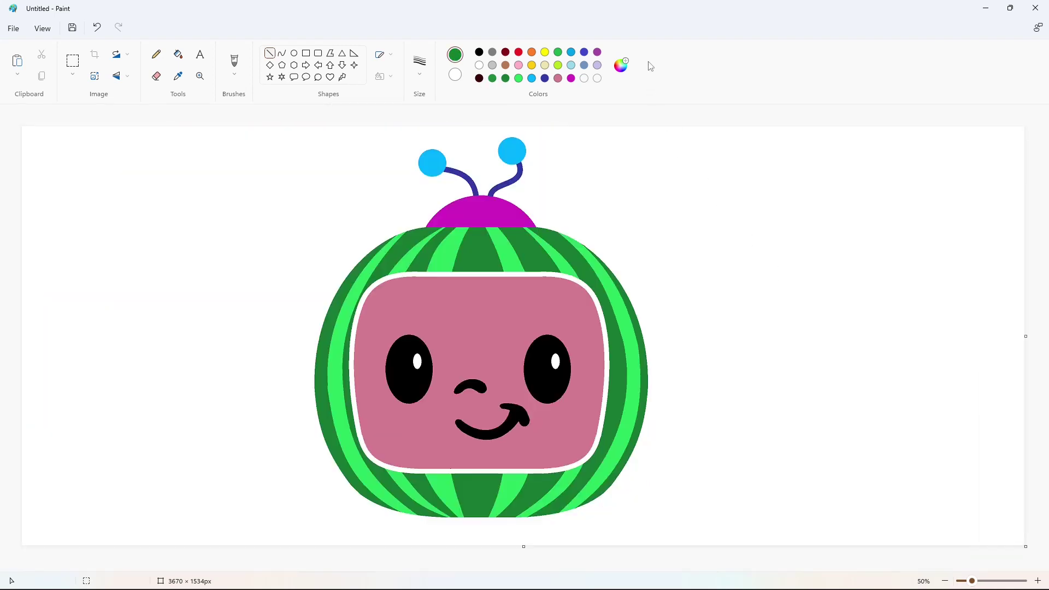